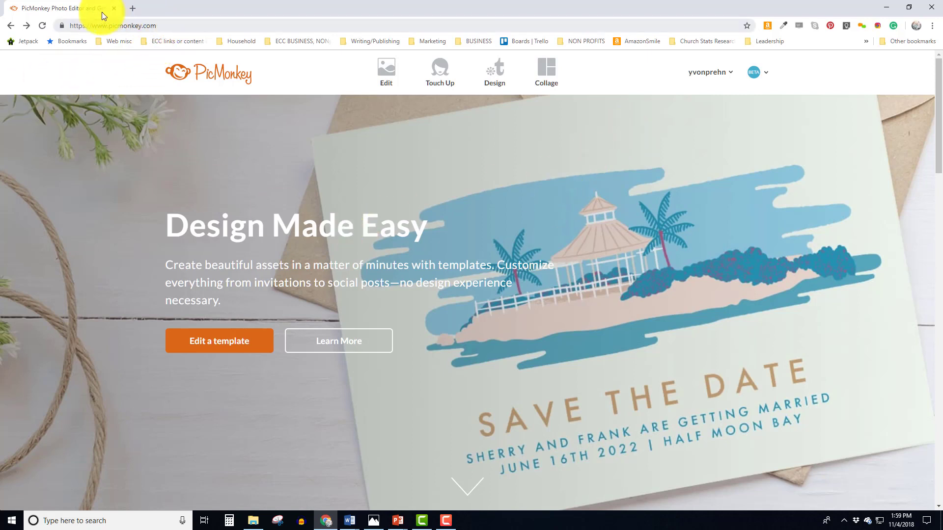
Step: Show the Edit image sources: Computer, My Hub, Facebook, Samples and More
mouse_move(382, 100)
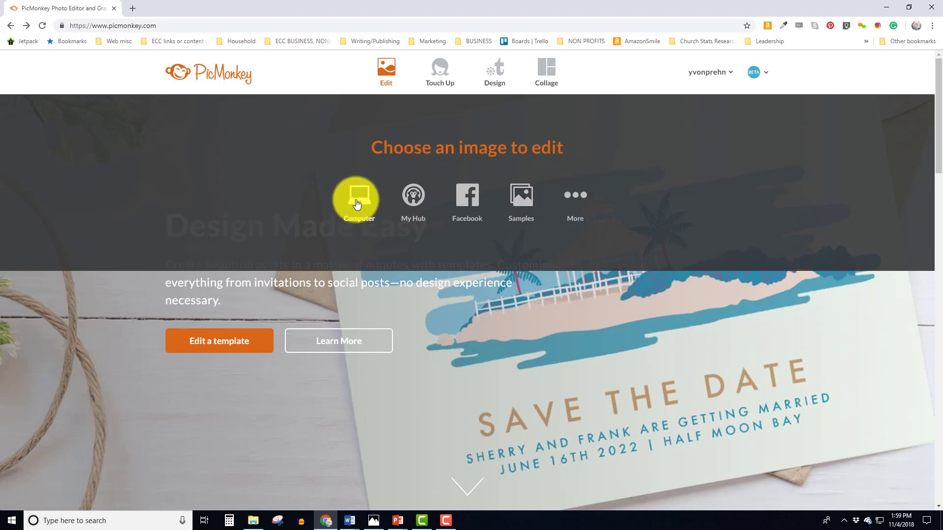
Step: Load christmas-1010749_1920 from the computer's Christmas folder into the editor
left_click(357, 201)
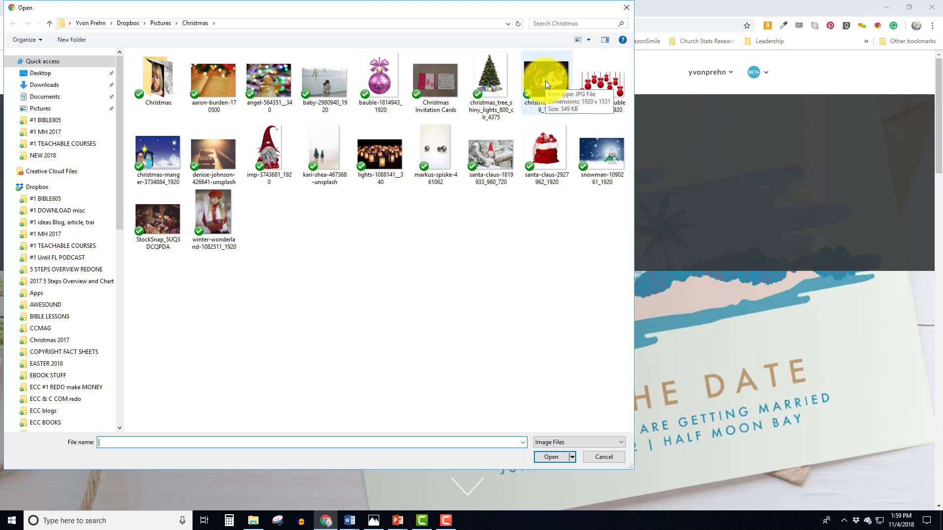
left_click(545, 81)
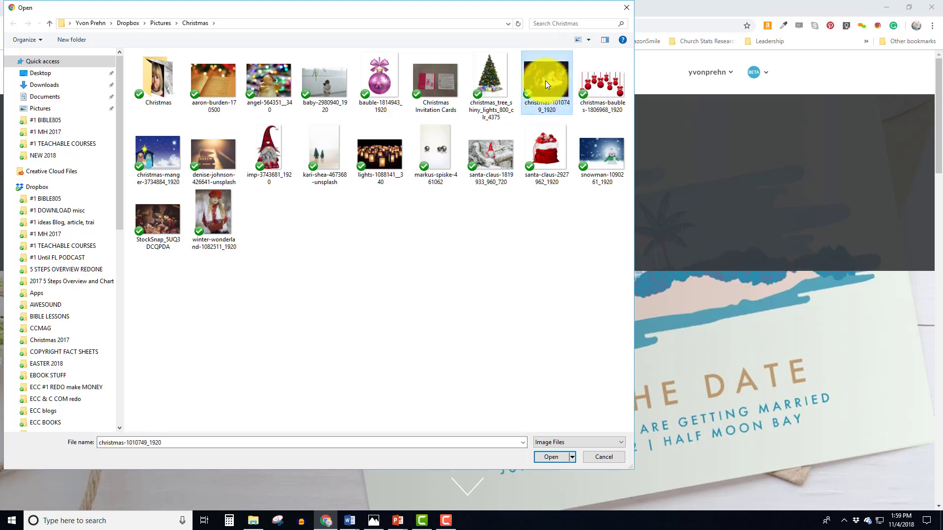
double_click(545, 80)
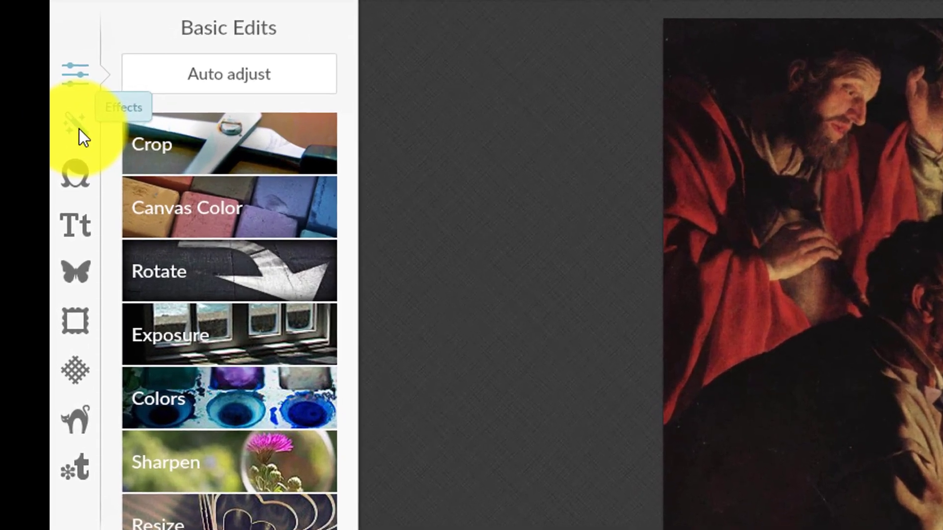
Step: Preview the Orton and Dark Edges effects on the nativity painting, discarding each
left_click(79, 130)
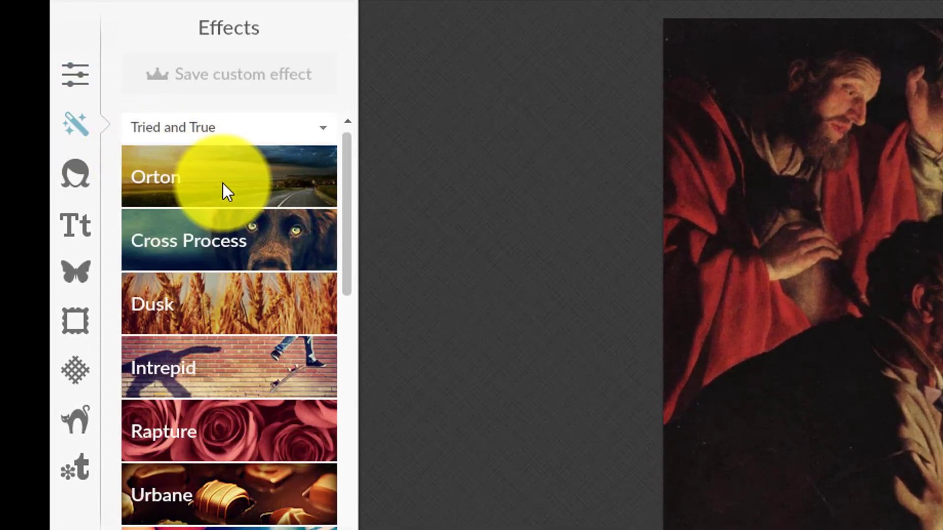
left_click(277, 187)
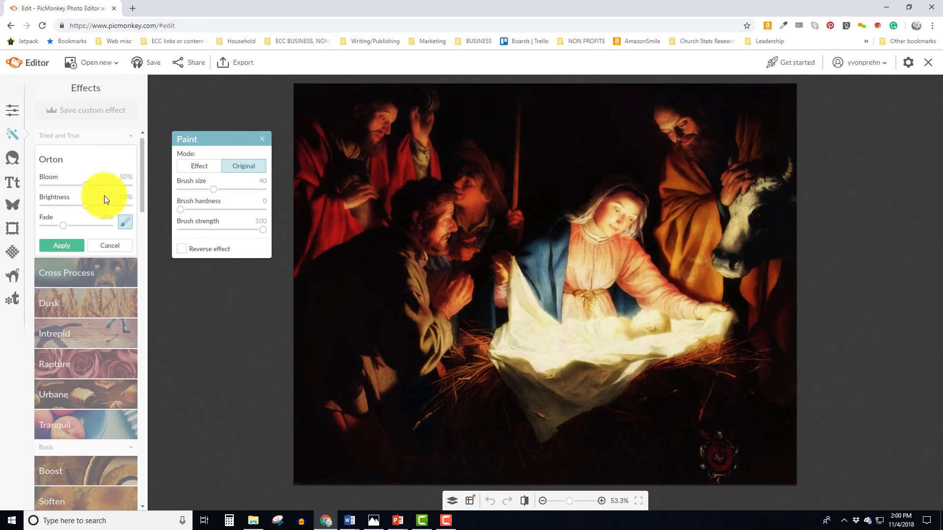
left_click(100, 244)
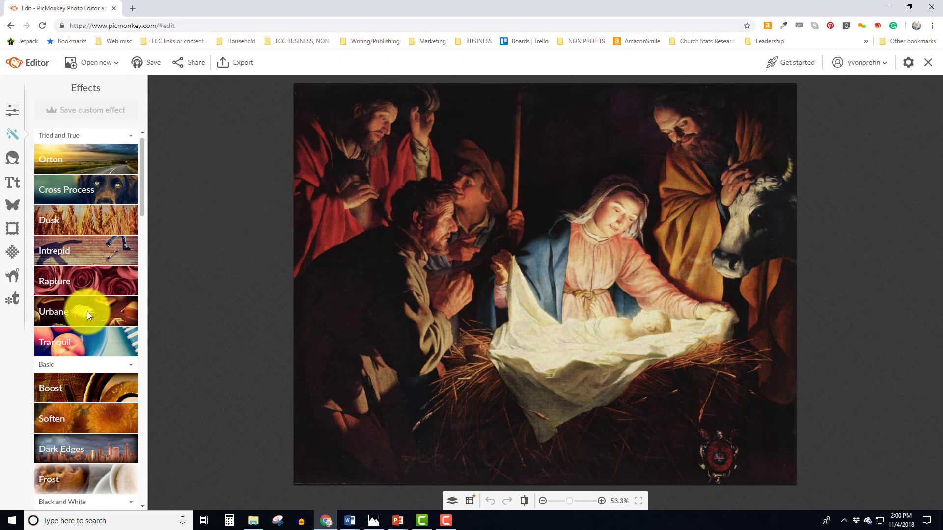
scroll(93, 366, "down", 3)
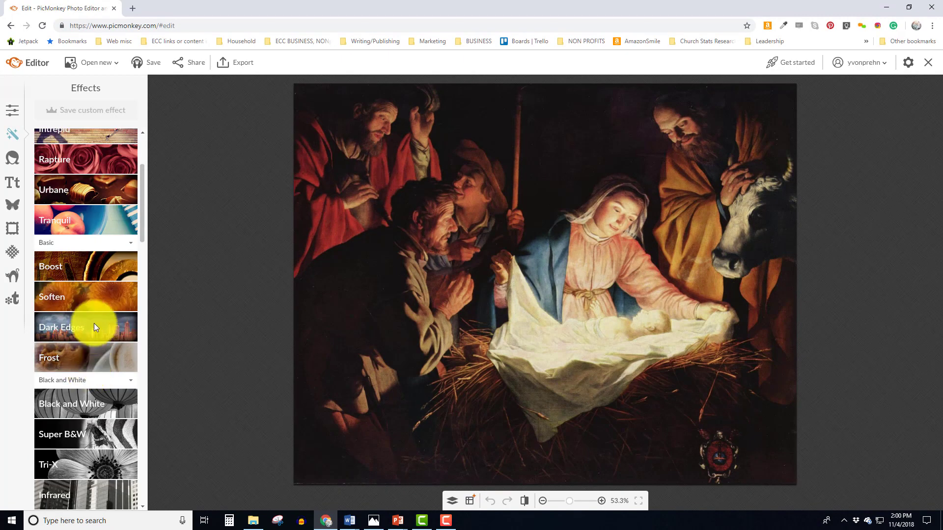
left_click(92, 329)
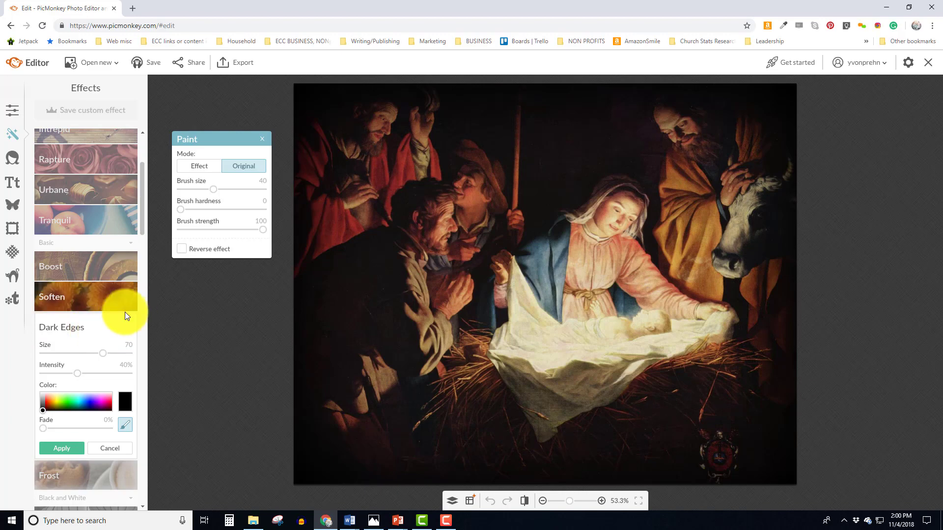
left_click(109, 449)
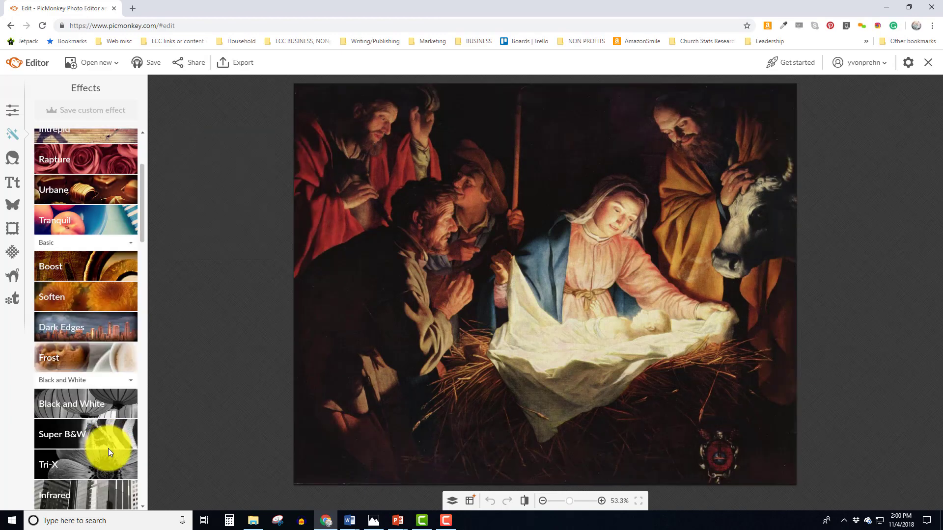
Step: Preview the Super B&W effect and lower its brightness to -100%
scroll(108, 449, "down", 2)
scroll(101, 387, "down", 6)
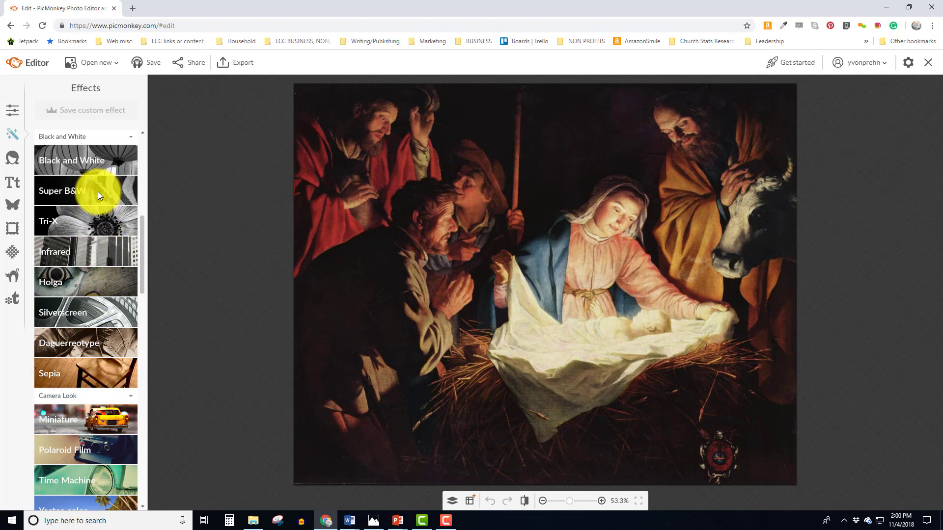
left_click(102, 191)
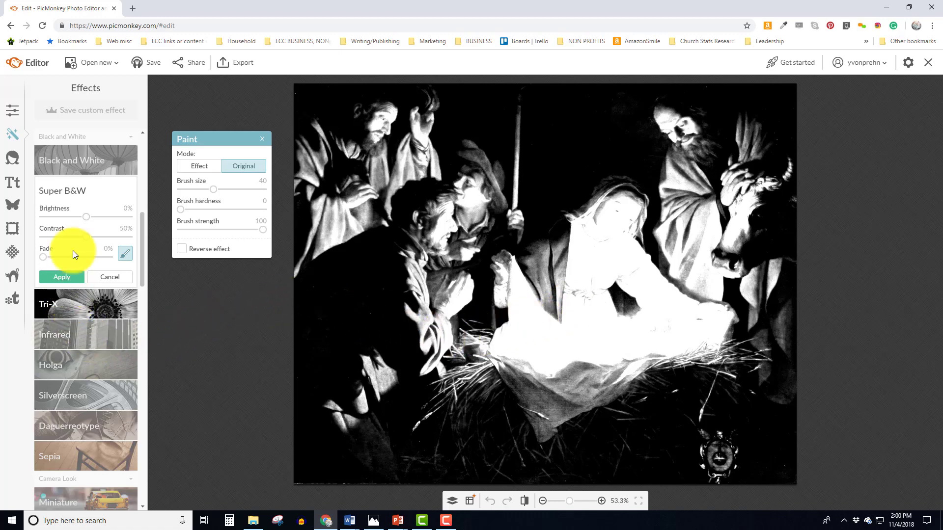
left_click_drag(81, 215, 39, 214)
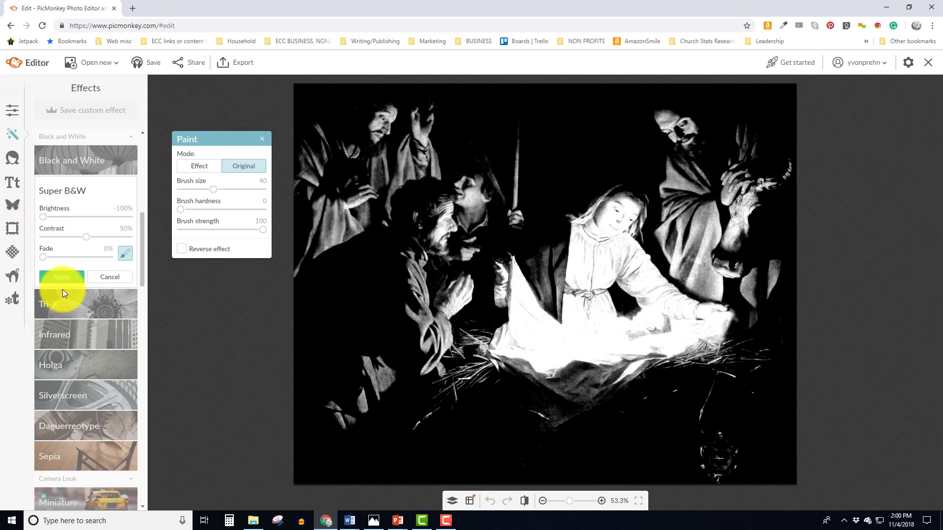
left_click(105, 277)
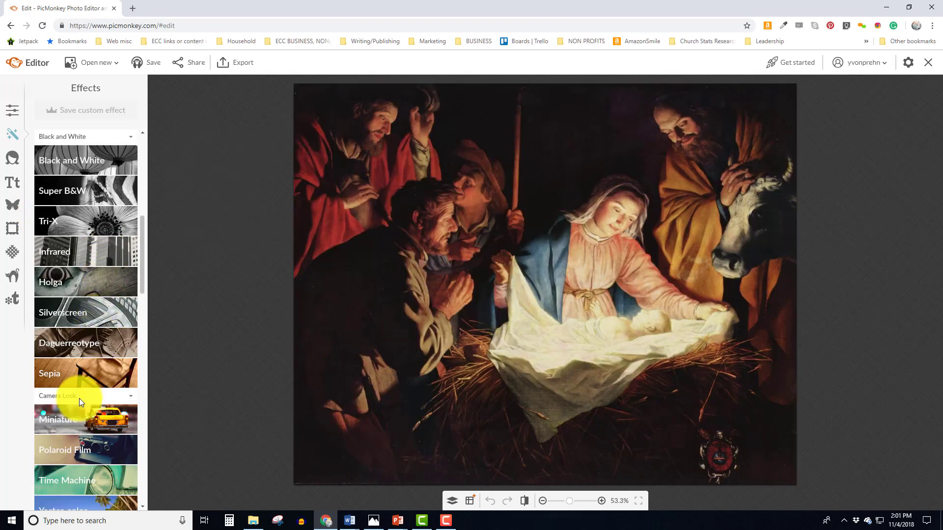
left_click(85, 376)
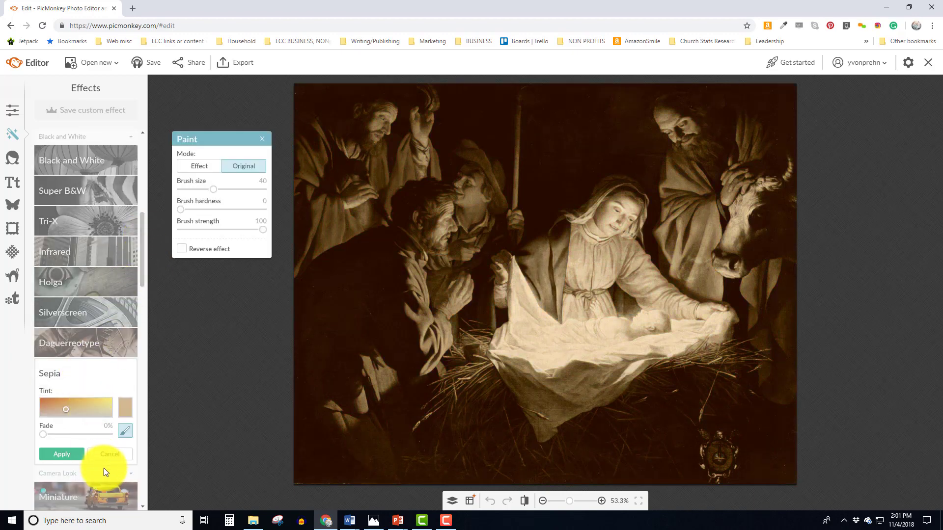
left_click(107, 450)
scroll(111, 252, "down", 4)
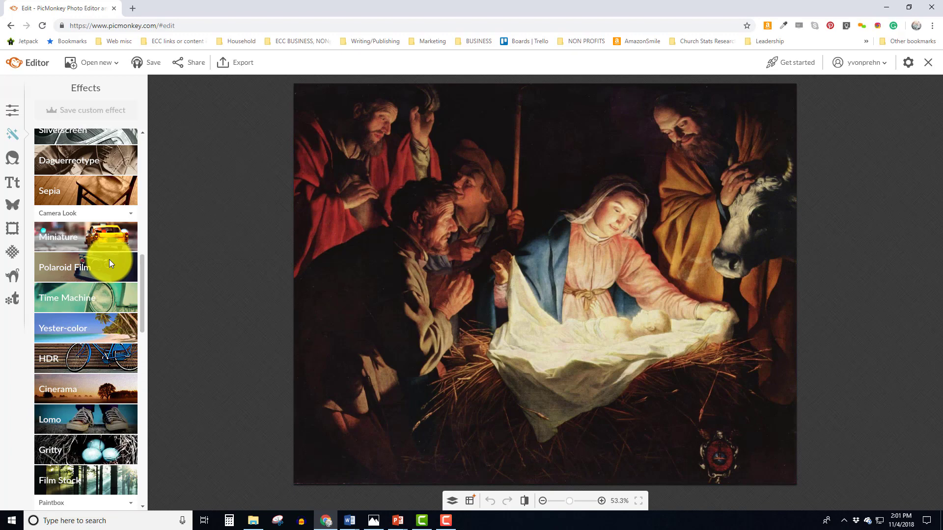
scroll(104, 266, "down", 1)
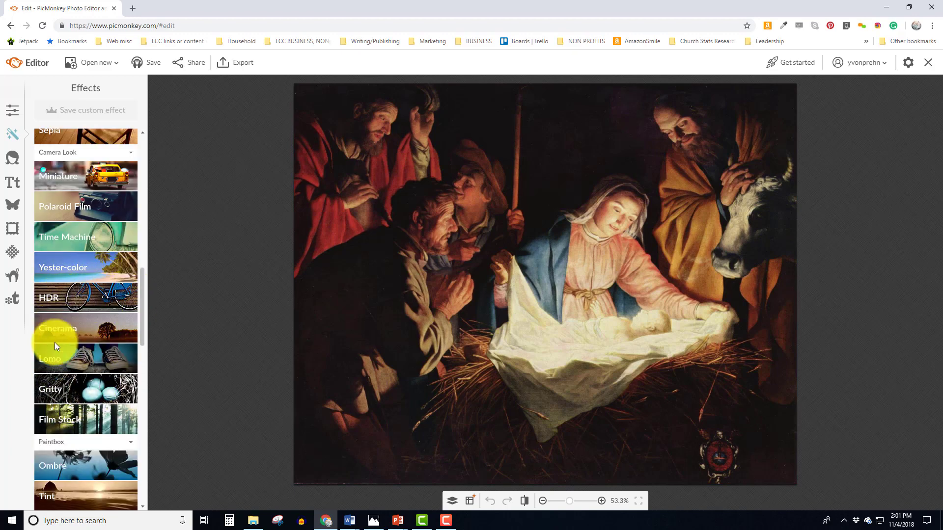
left_click(86, 298)
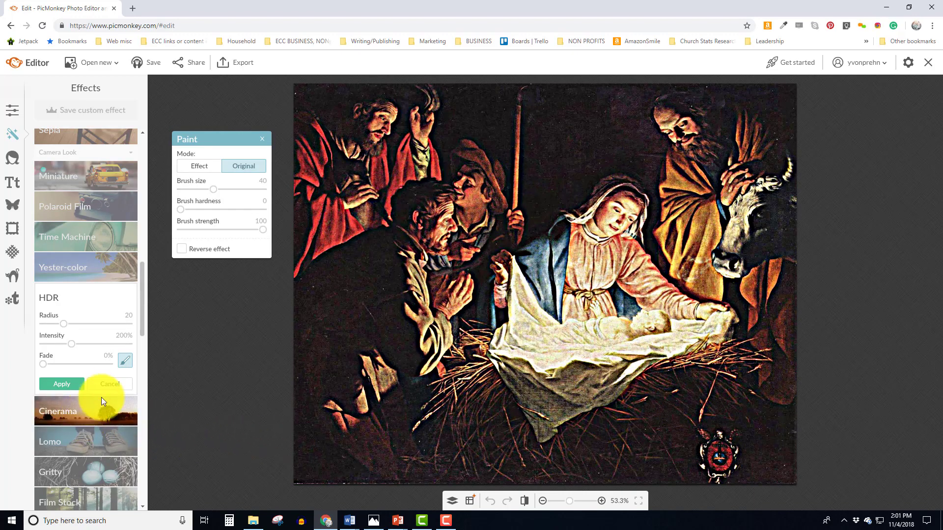
left_click(109, 384)
scroll(108, 383, "down", 2)
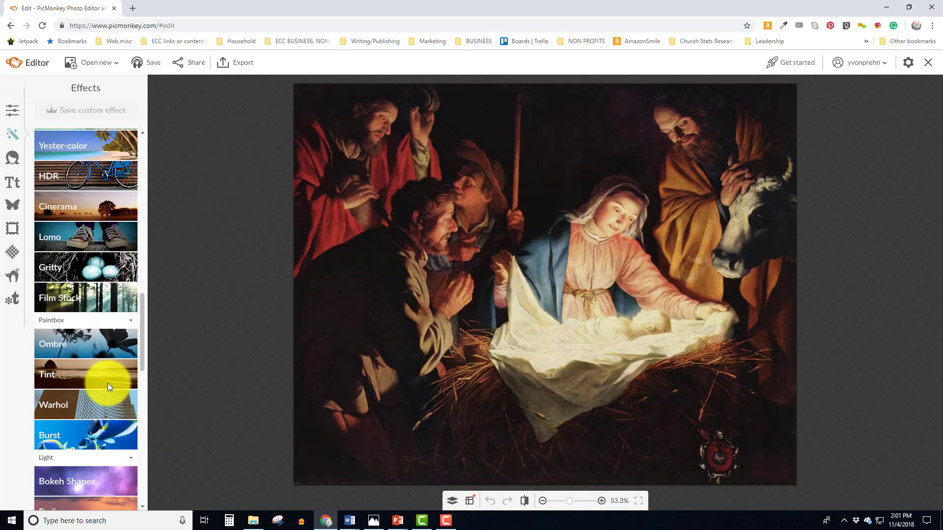
left_click(97, 238)
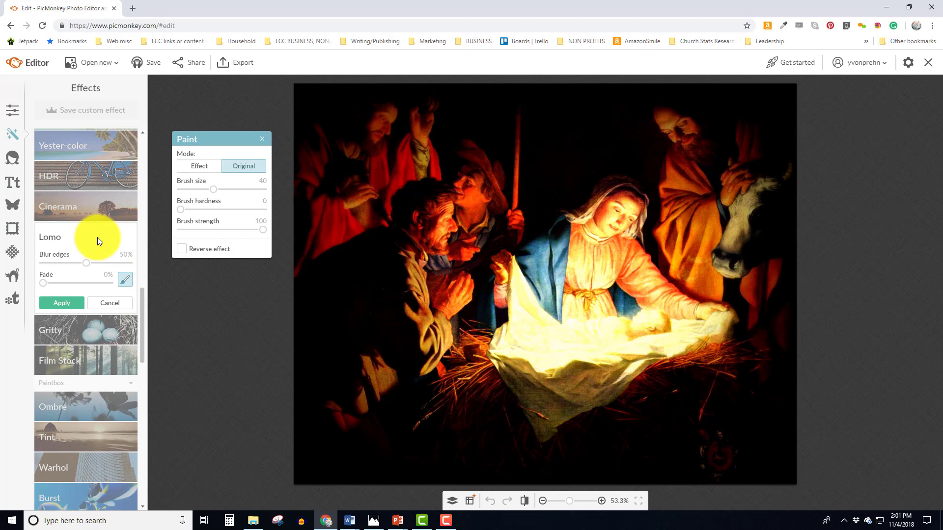
left_click(108, 303)
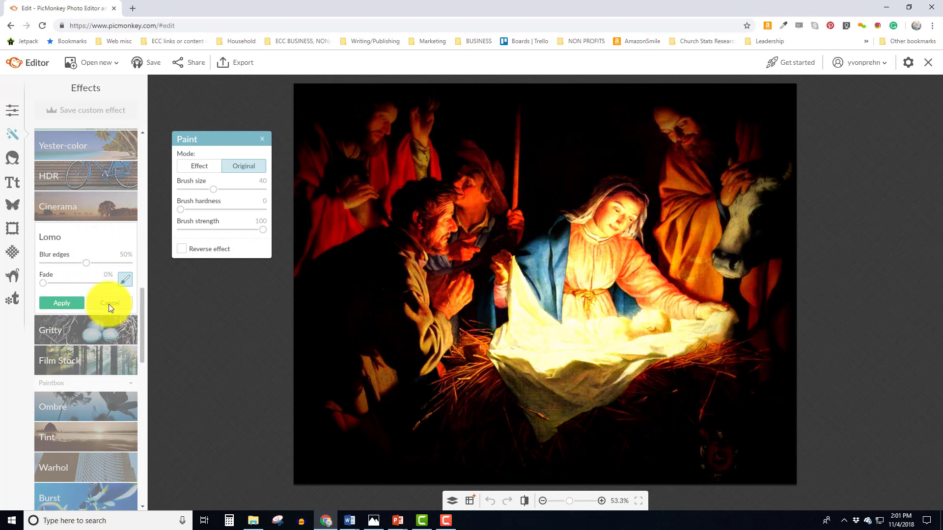
left_click(108, 303)
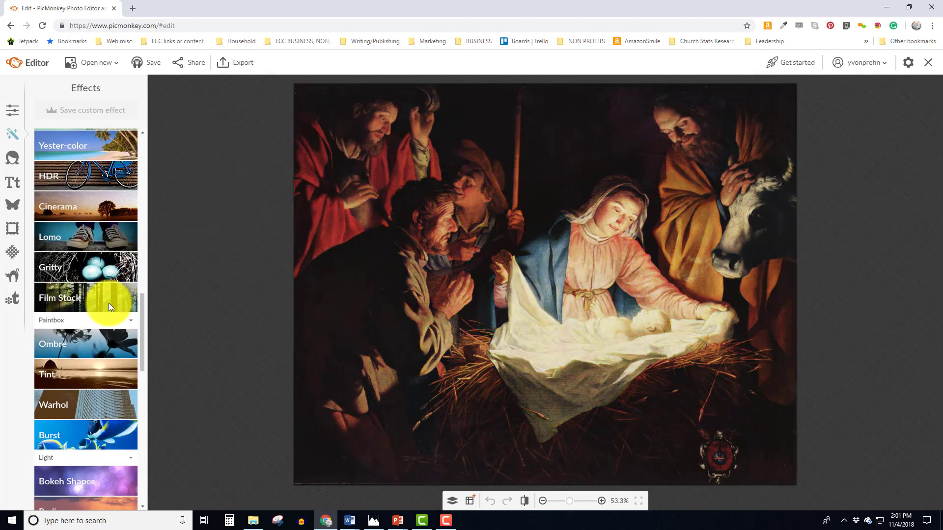
scroll(108, 342, "down", 1)
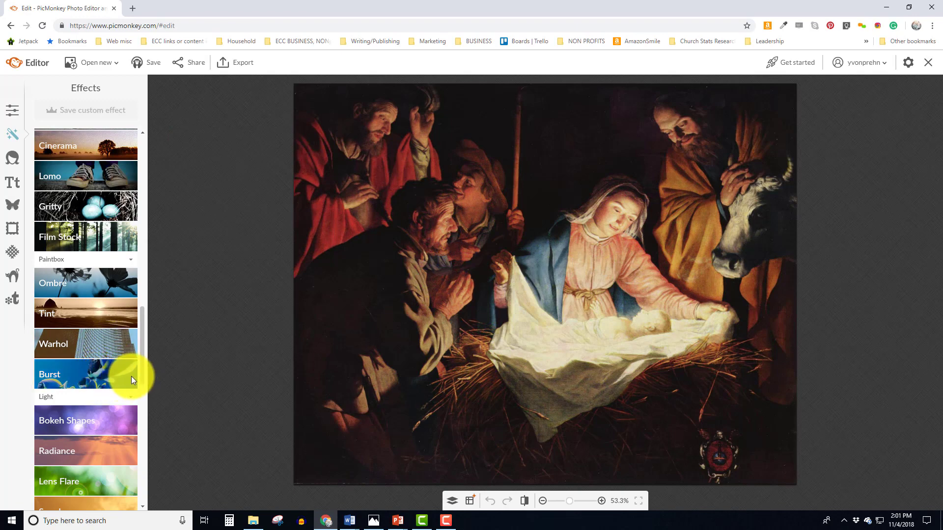
scroll(129, 377, "down", 1)
scroll(101, 398, "down", 5)
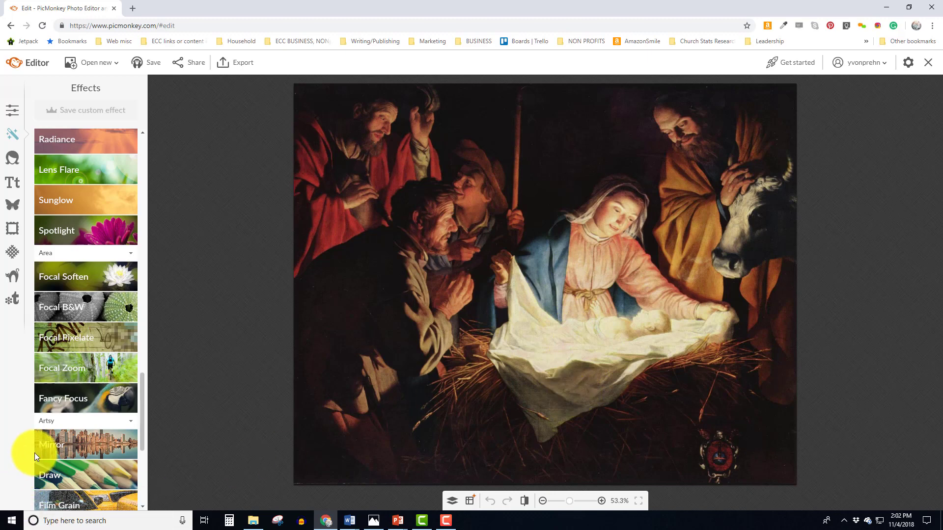
left_click(109, 368)
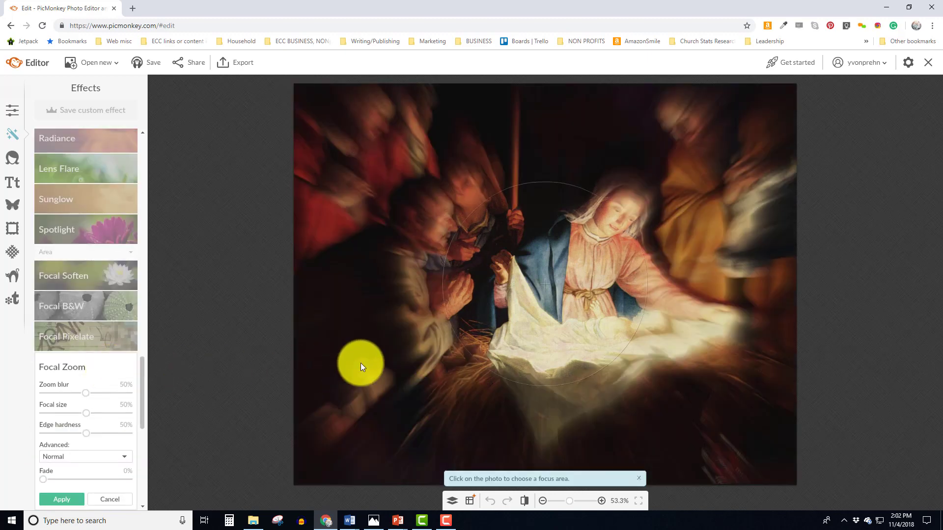
left_click_drag(589, 311, 611, 308)
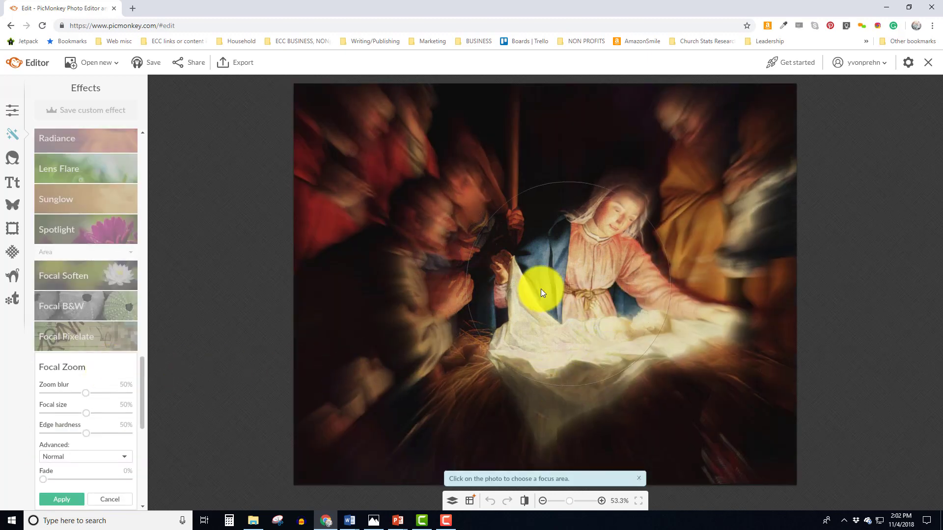
left_click_drag(570, 284, 614, 273)
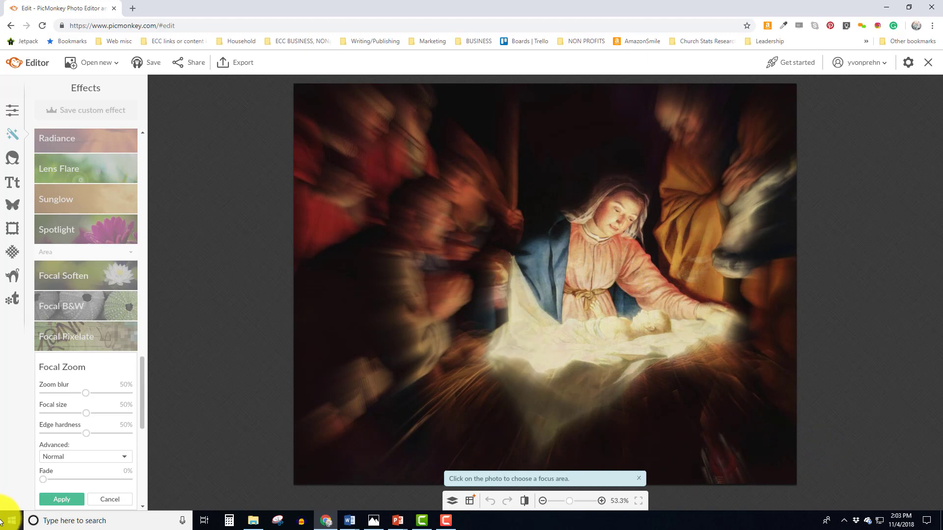
left_click(109, 499)
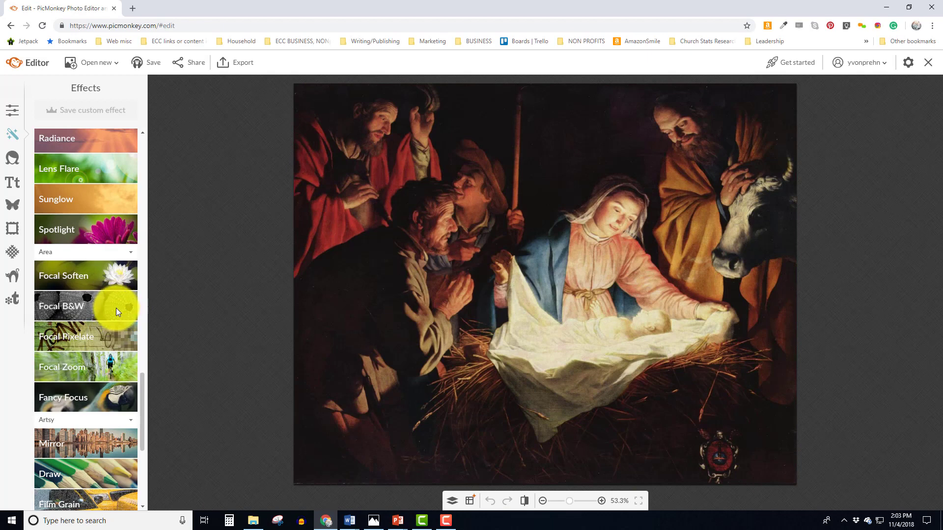
Step: Try Focal B&W on the painting, shifting the colour focus area to the right
left_click(116, 307)
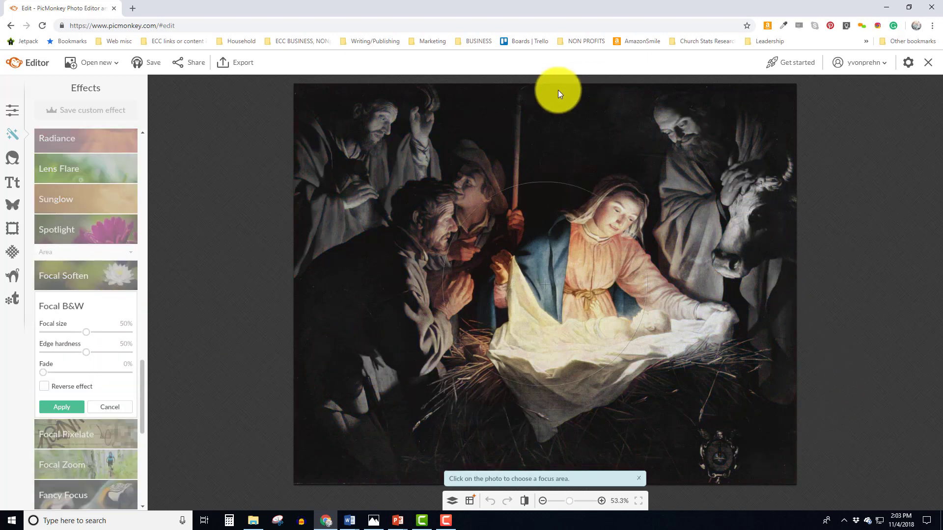
left_click_drag(599, 303, 653, 295)
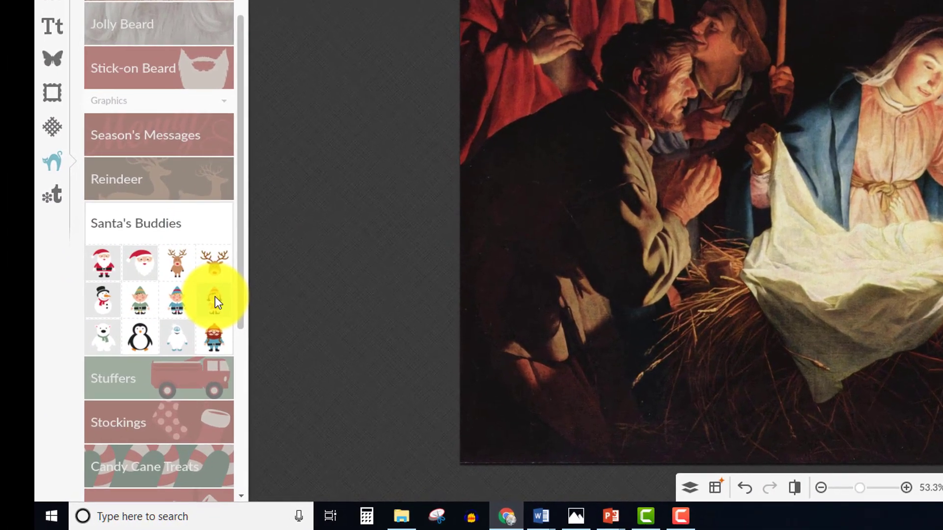
Step: Add the pink elf sticker and move it toward the painting's lower right
left_click(214, 296)
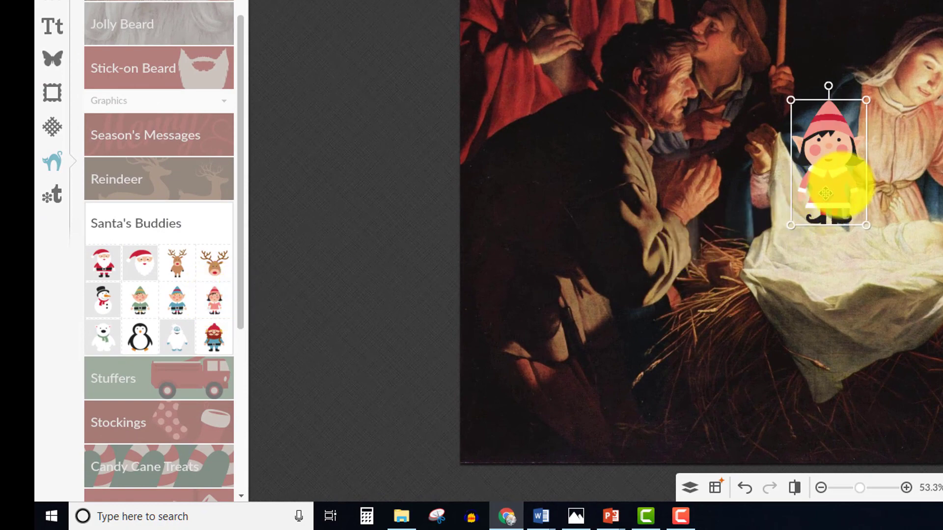
left_click_drag(837, 185, 915, 410)
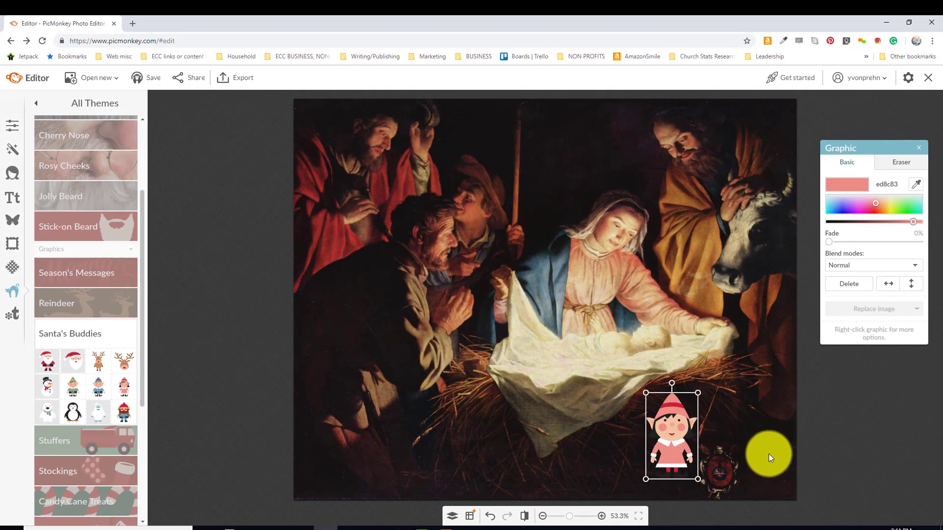
left_click(729, 477)
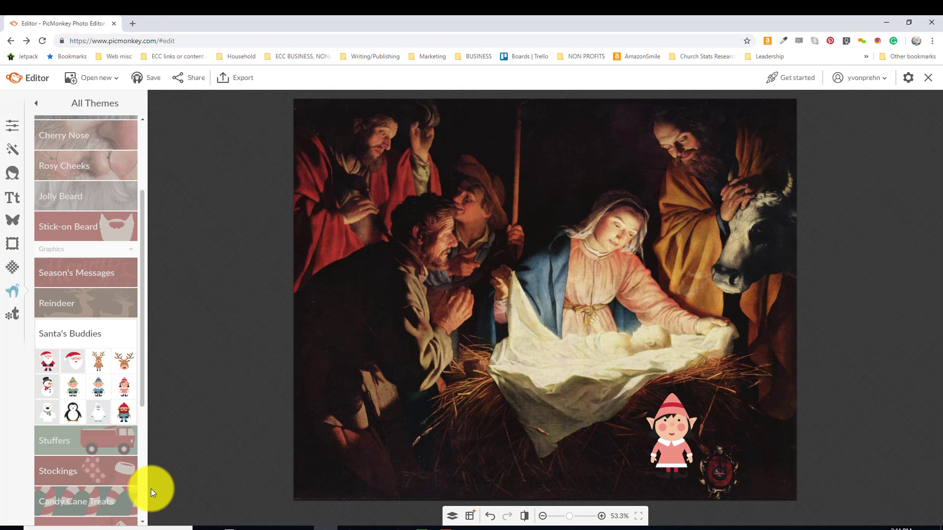
Step: Add a small Candy Cane Treats gingerbread man at the manger cloth's left edge
left_click(93, 499)
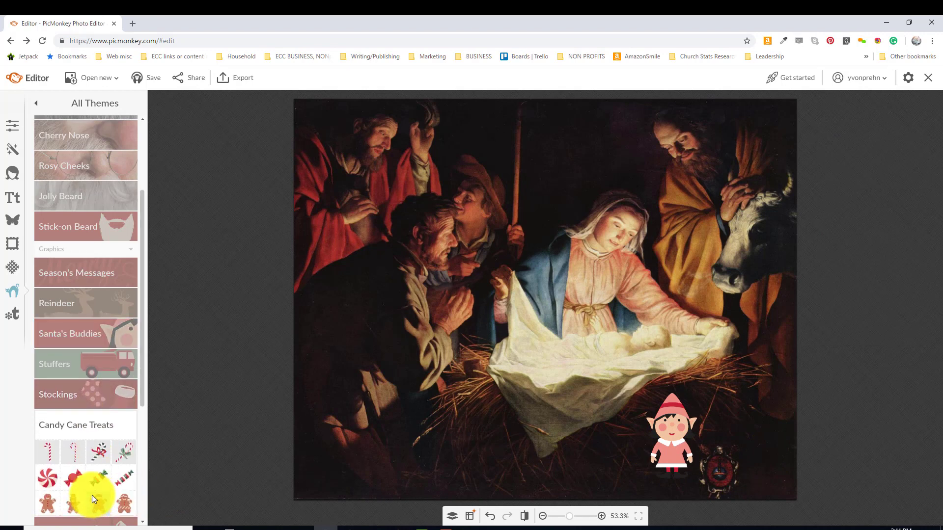
left_click(98, 508)
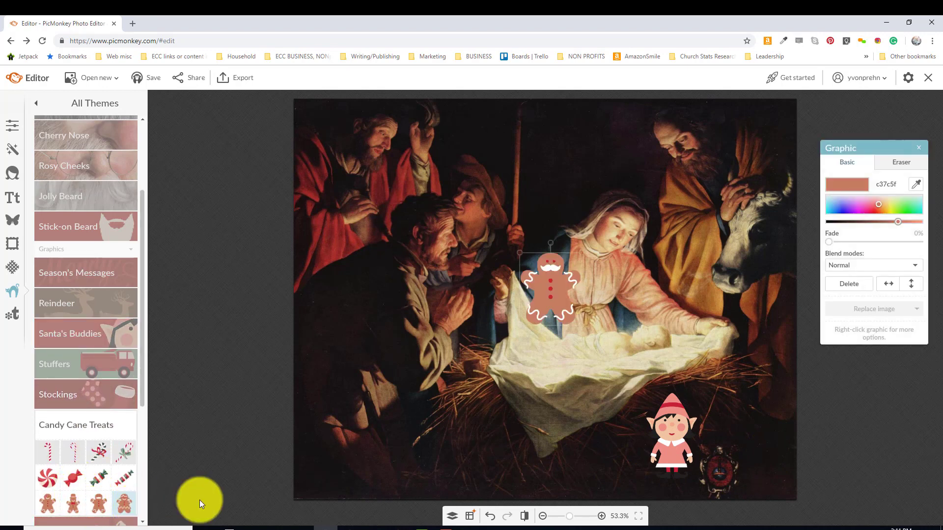
left_click_drag(545, 277, 581, 316)
left_click_drag(616, 362, 589, 336)
left_click_drag(565, 303, 526, 335)
left_click(490, 379)
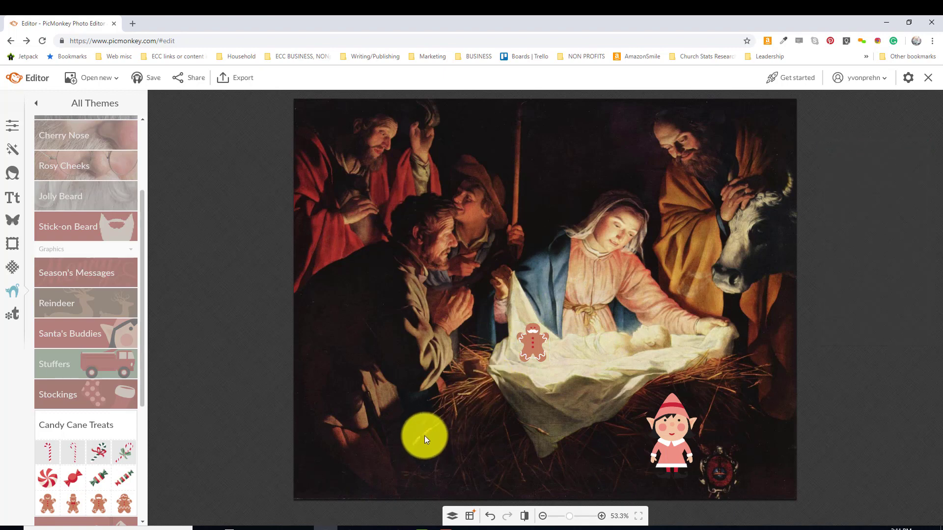
scroll(103, 438, "down", 5)
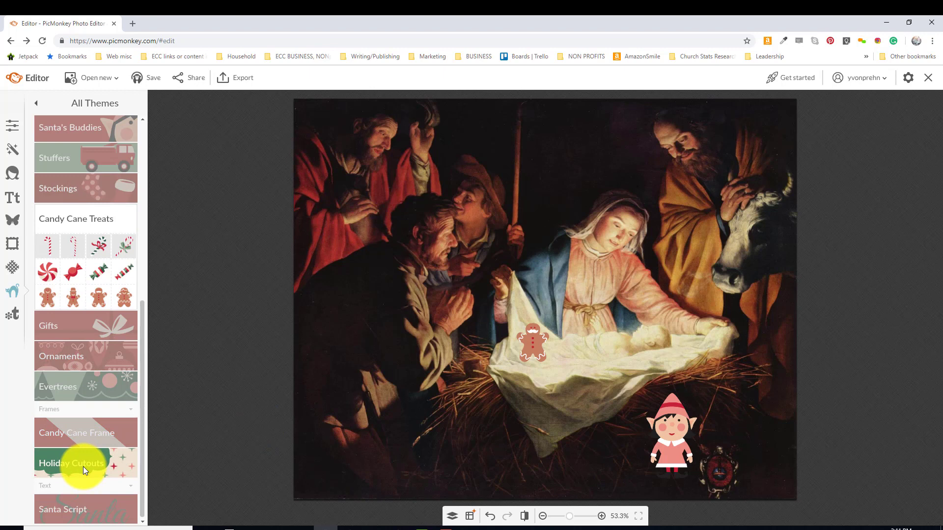
Step: Frame the nativity in a scalloped cloud holiday cutout over the red ornament background
left_click(83, 466)
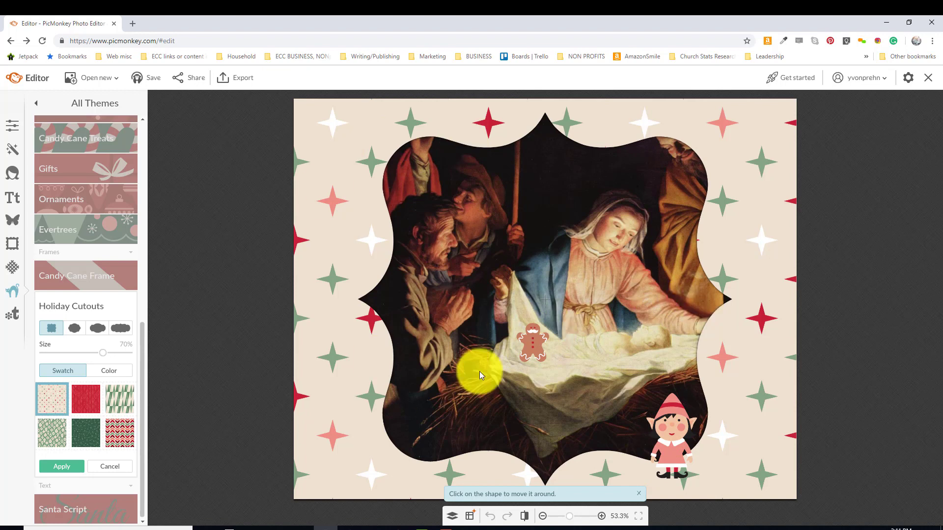
left_click(75, 328)
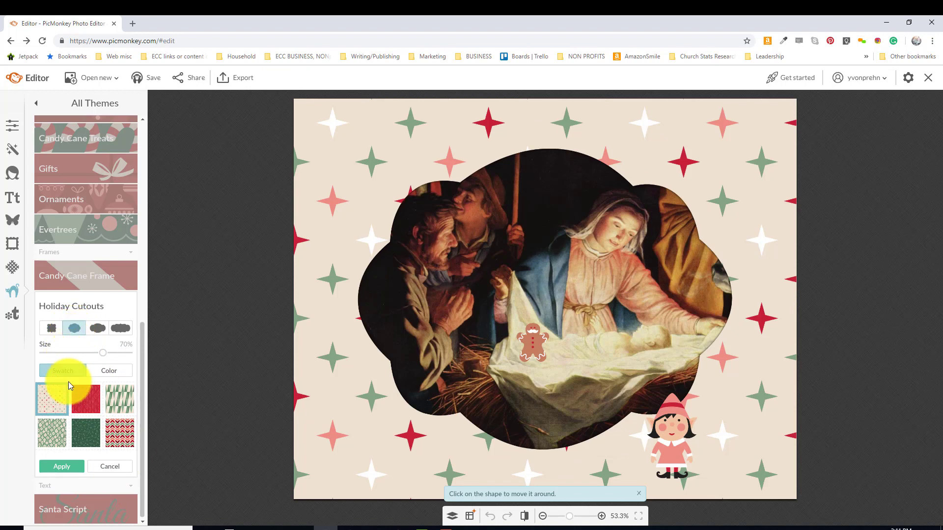
left_click(83, 398)
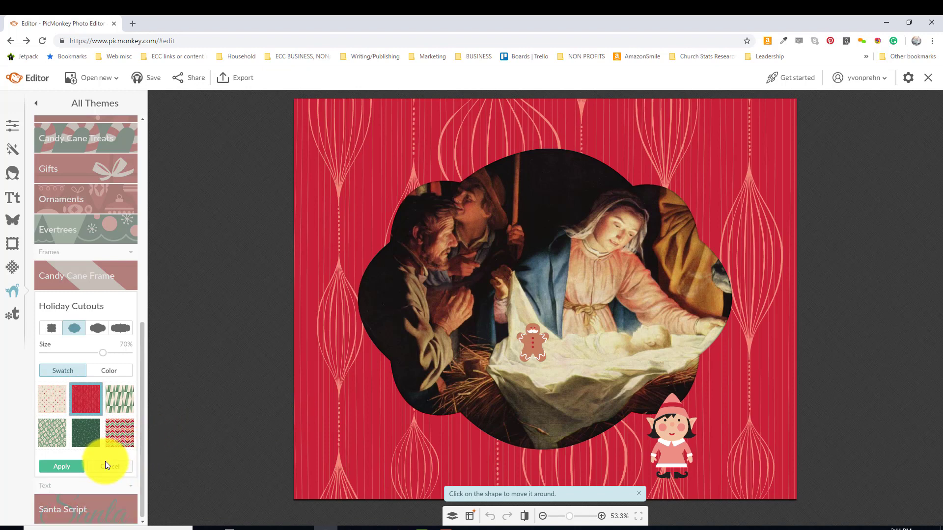
left_click(78, 508)
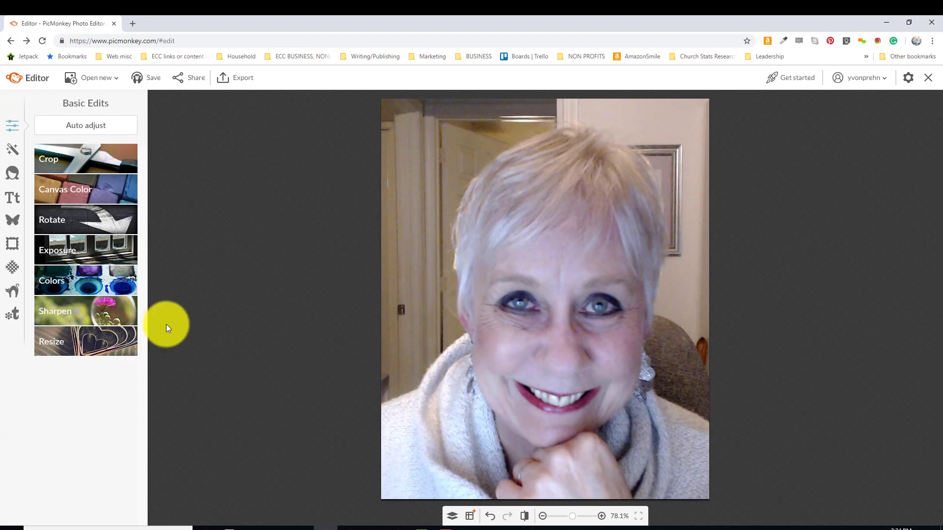
Step: Whiten the portrait's teeth with Teeth Whiten and apply the change
left_click(12, 174)
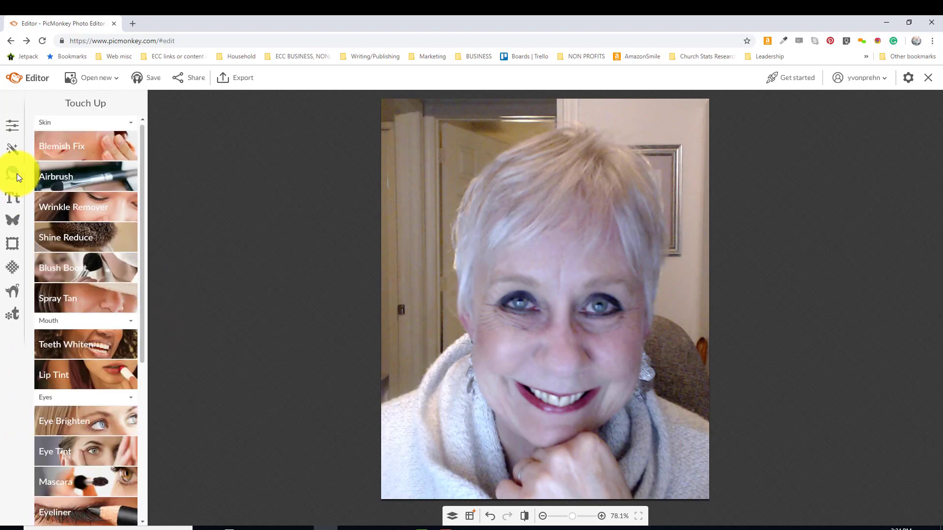
left_click(100, 348)
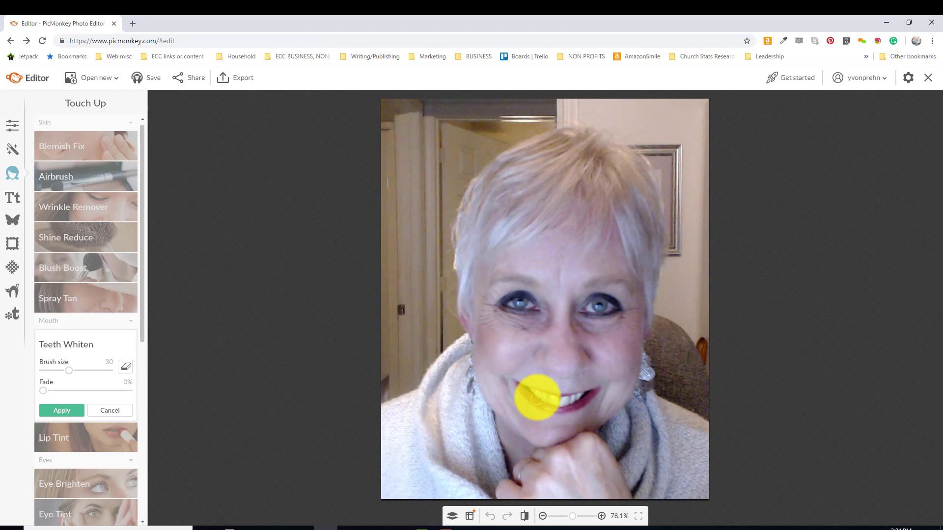
mouse_move(538, 394)
left_mouse_down()
mouse_move(558, 402)
mouse_move(576, 401)
mouse_move(564, 391)
mouse_move(549, 400)
mouse_move(579, 393)
mouse_move(561, 396)
left_mouse_up()
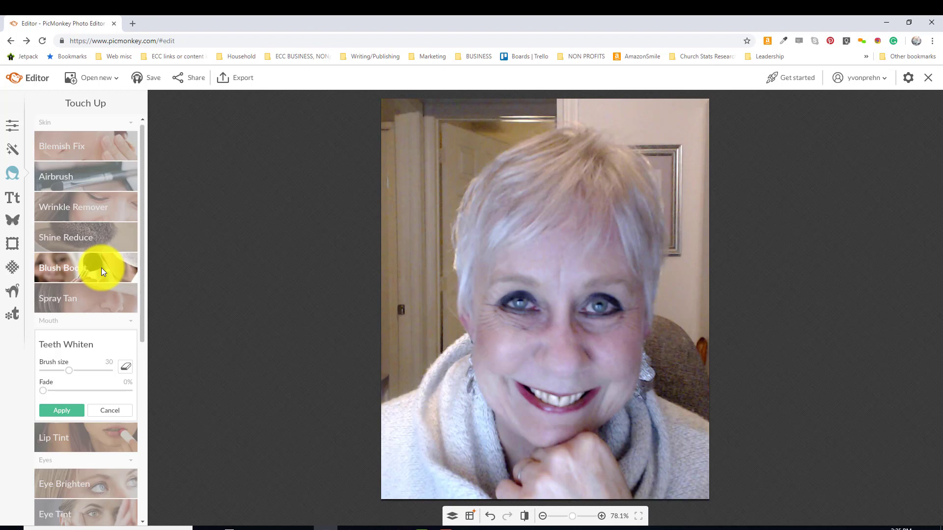
left_click(99, 203)
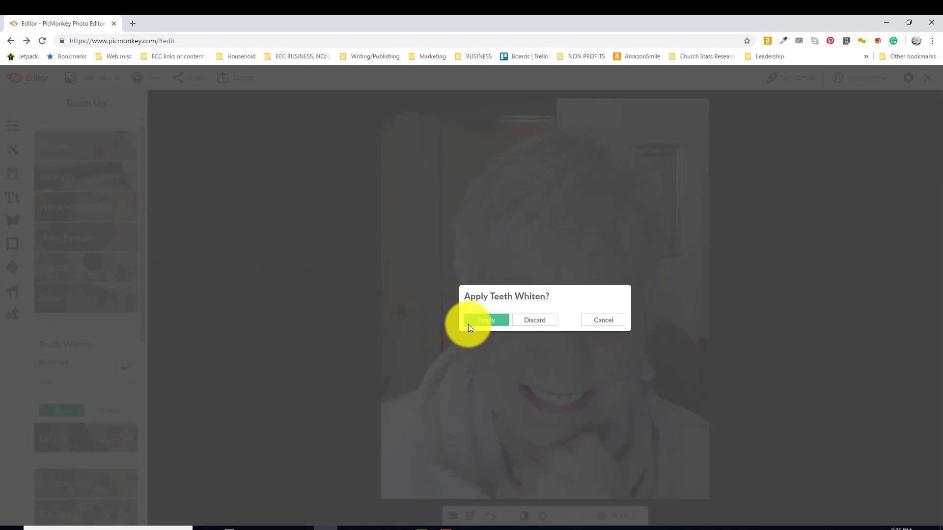
left_click(485, 321)
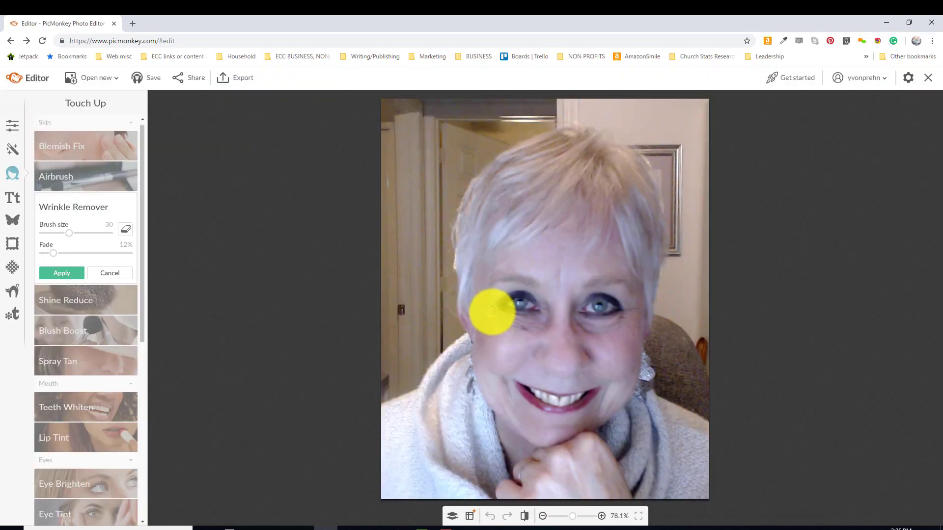
Step: Brush Wrinkle Remover from the left eye corner toward the nose
left_click_drag(491, 311, 537, 328)
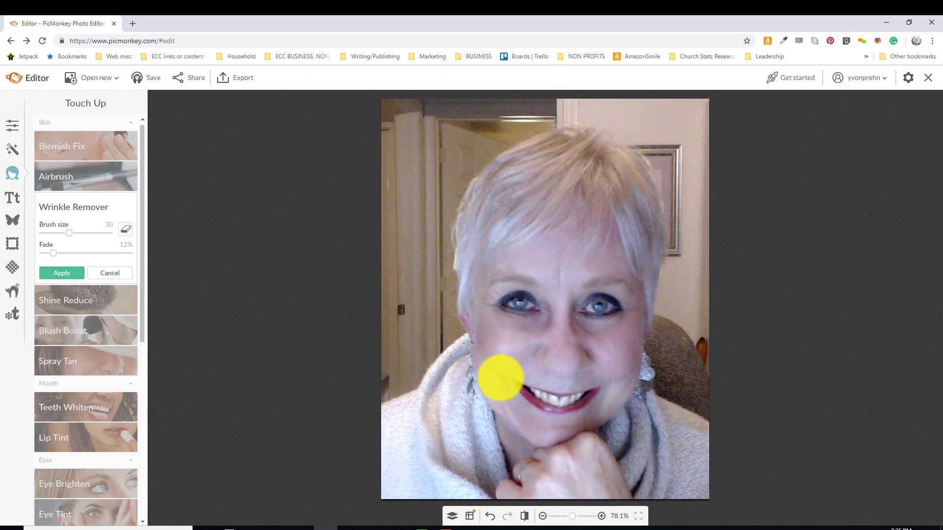
left_click(71, 181)
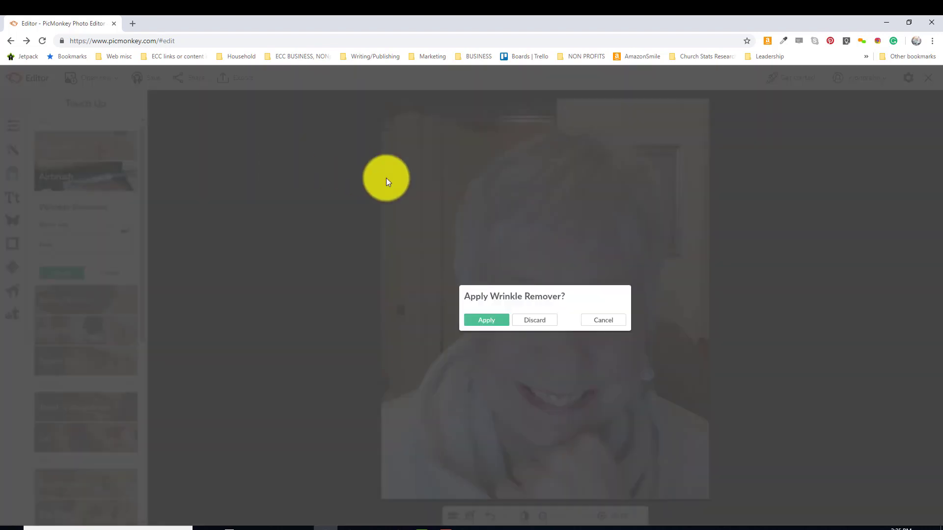
Step: Keep the wrinkle removal, then undo the latest edit to the portrait
left_click(477, 322)
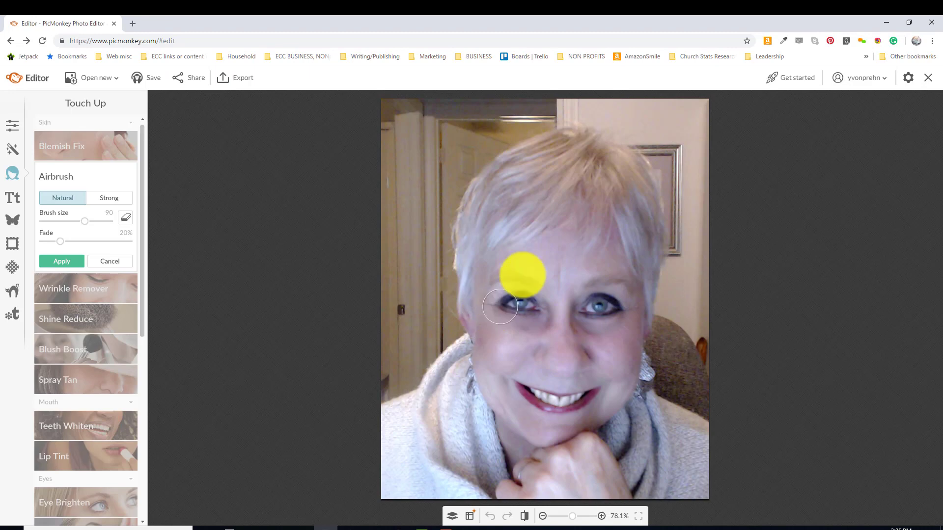
left_click(489, 516)
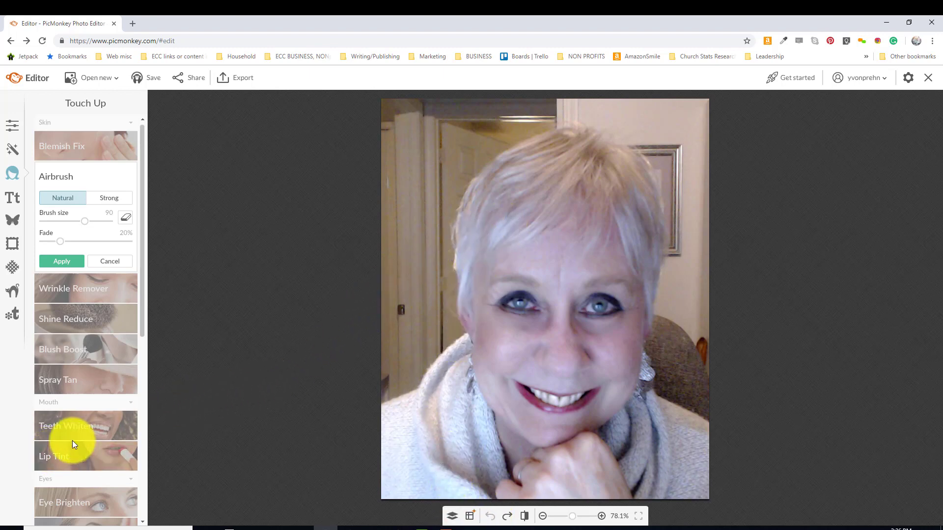
Step: Browse the Touch Up tools, applying Weight Loss slimming to the portrait
scroll(74, 444, "down", 3)
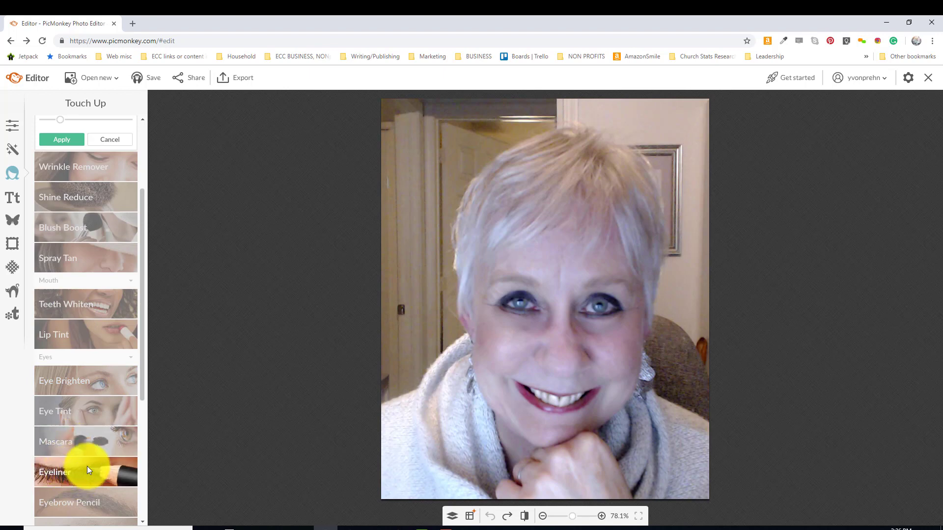
scroll(87, 469, "down", 3)
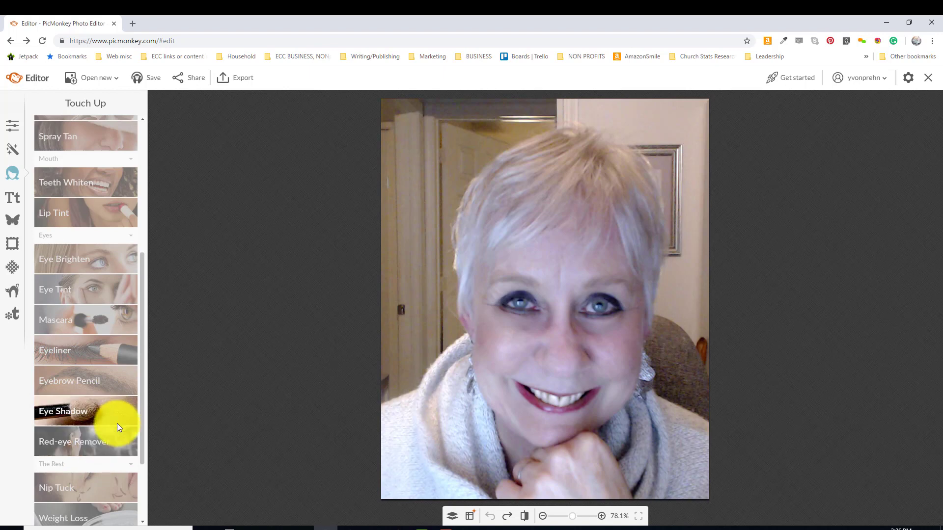
scroll(101, 485, "down", 1)
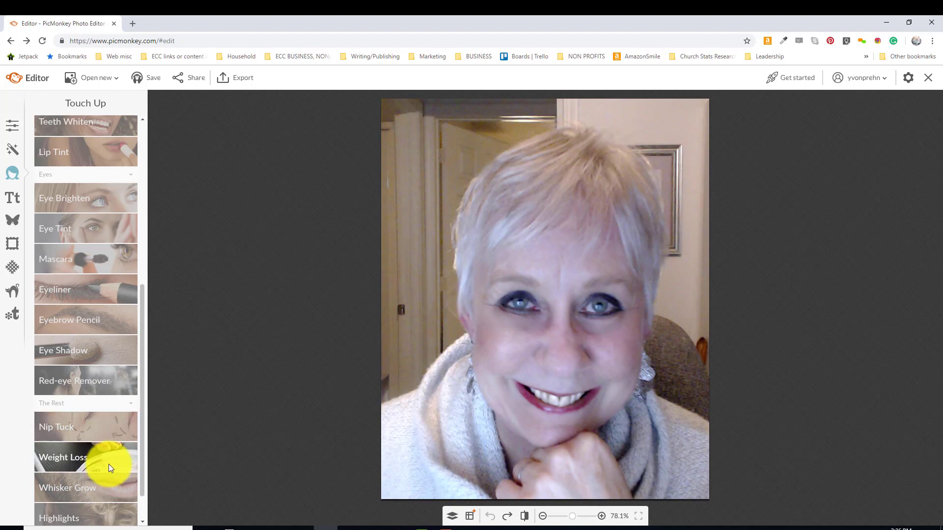
left_click(110, 468)
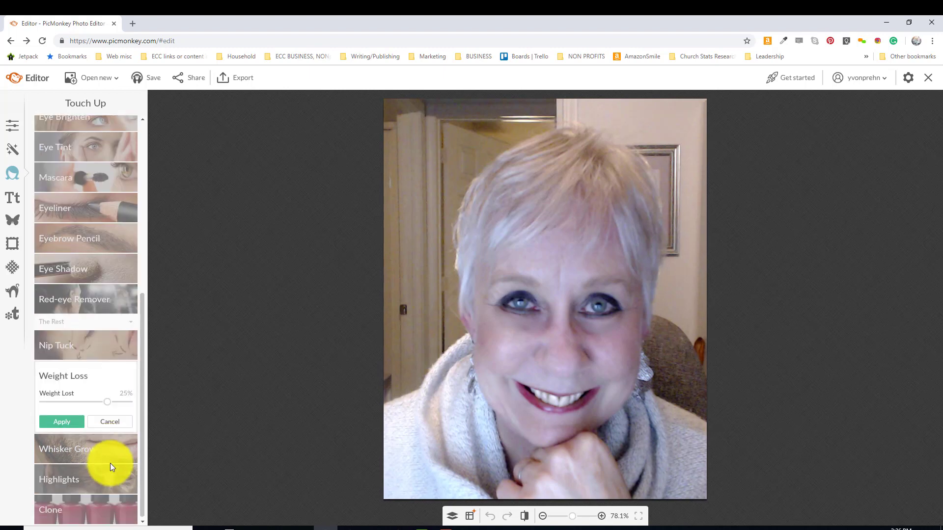
left_click(62, 422)
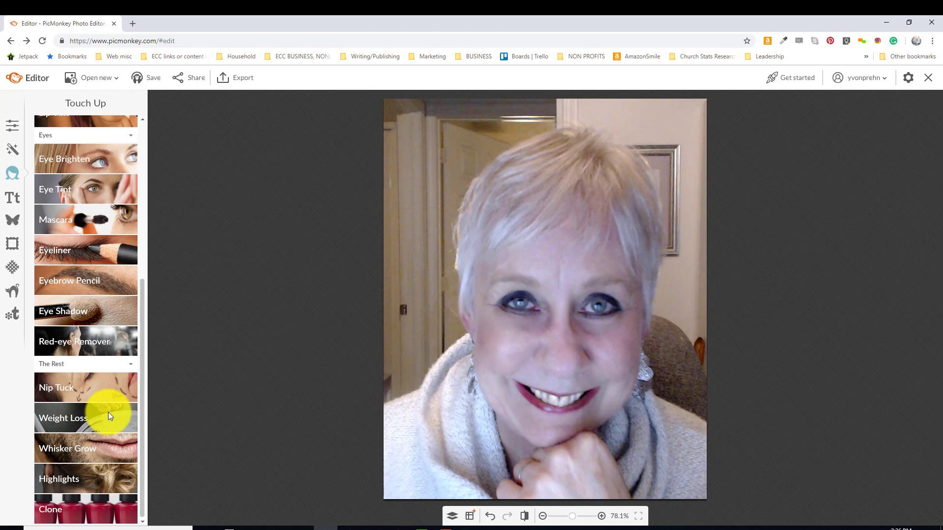
left_click(110, 479)
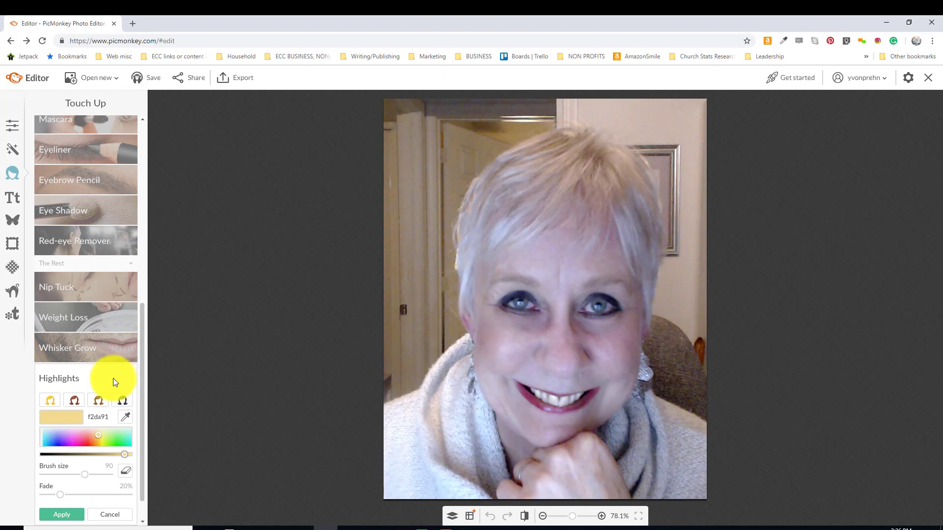
scroll(143, 310, "up", 5)
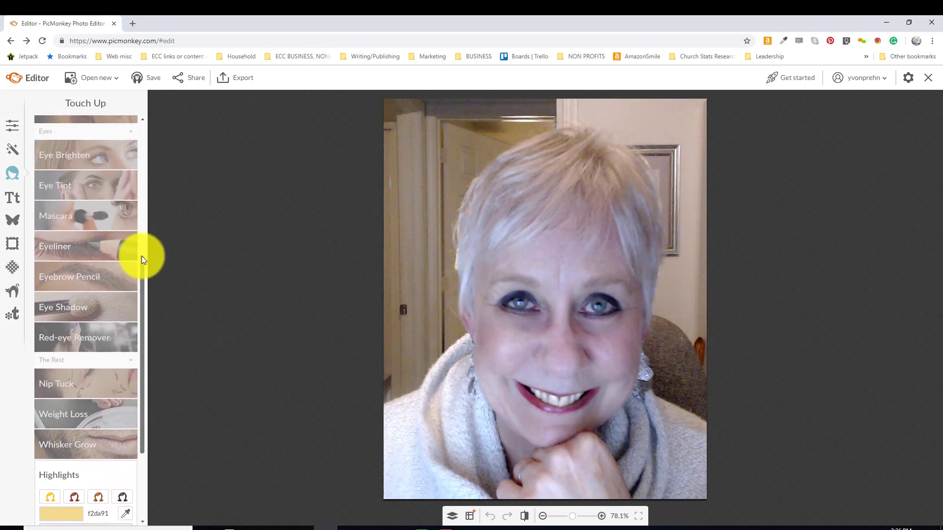
scroll(147, 216, "up", 3)
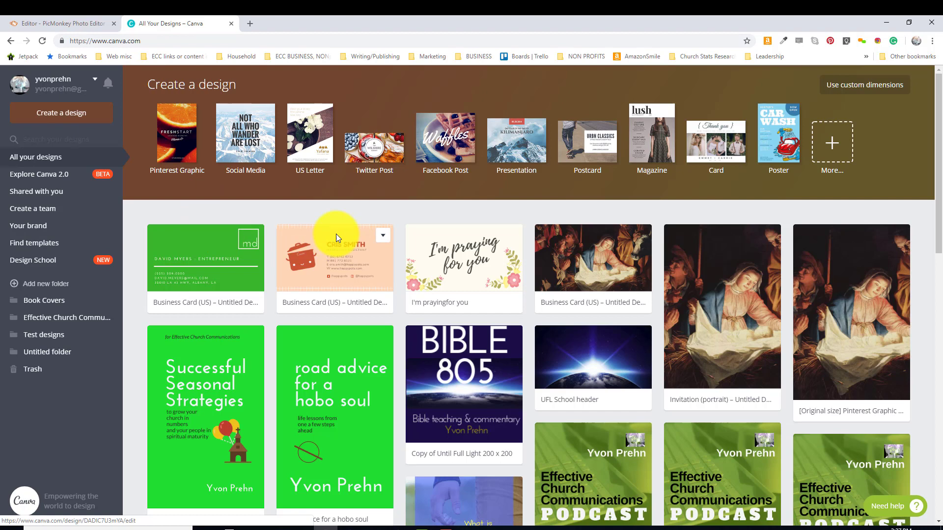
Step: Open Canva's full design-type list and browse Documents, Blogging & eBooks and Marketing Materials
left_click(835, 146)
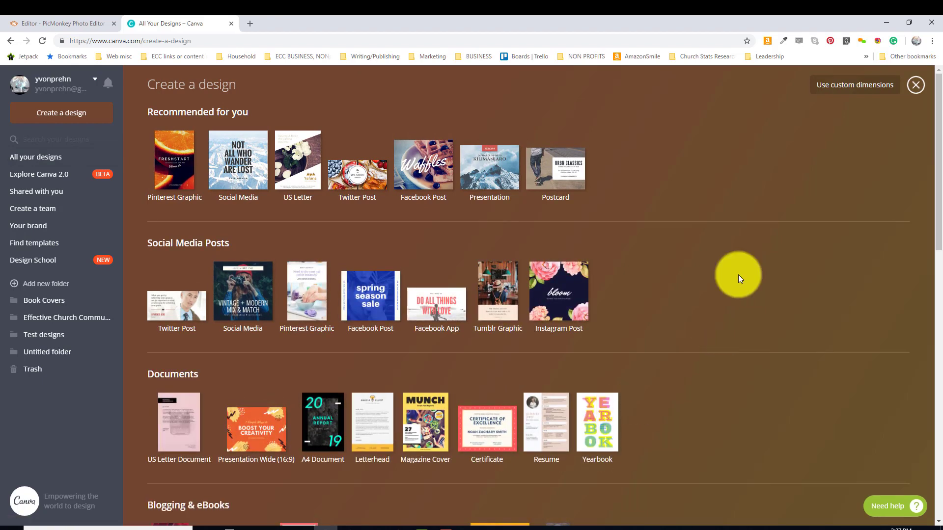
scroll(780, 173, "down", 5)
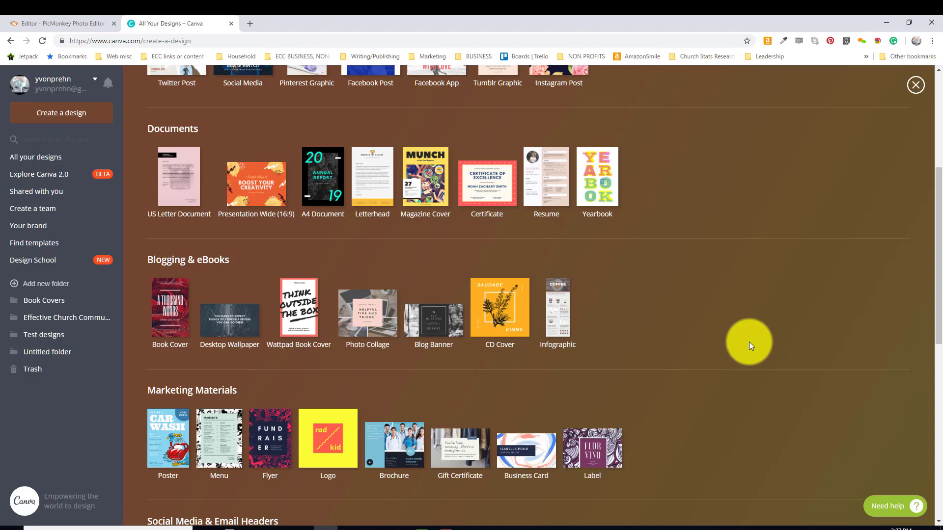
scroll(750, 342, "up", 2)
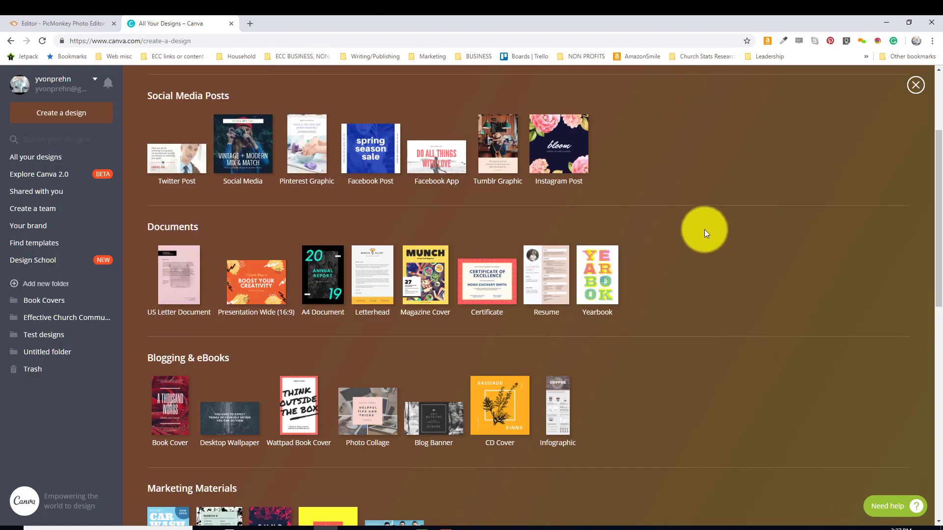
scroll(704, 229, "up", 3)
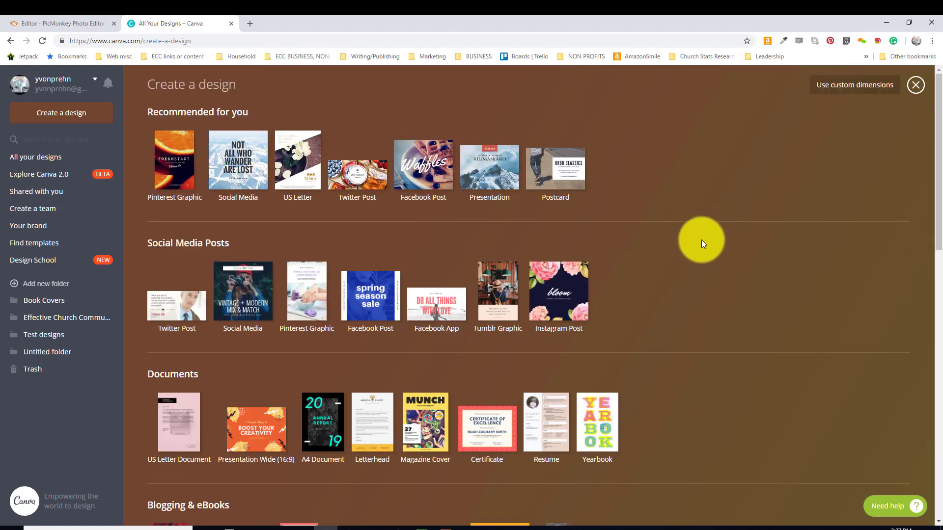
scroll(692, 442, "down", 2)
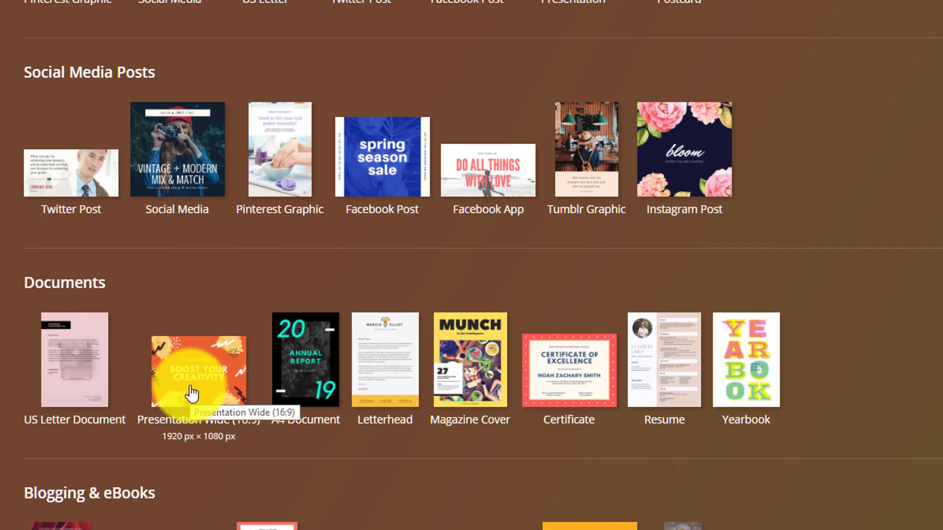
scroll(909, 383, "down", 3)
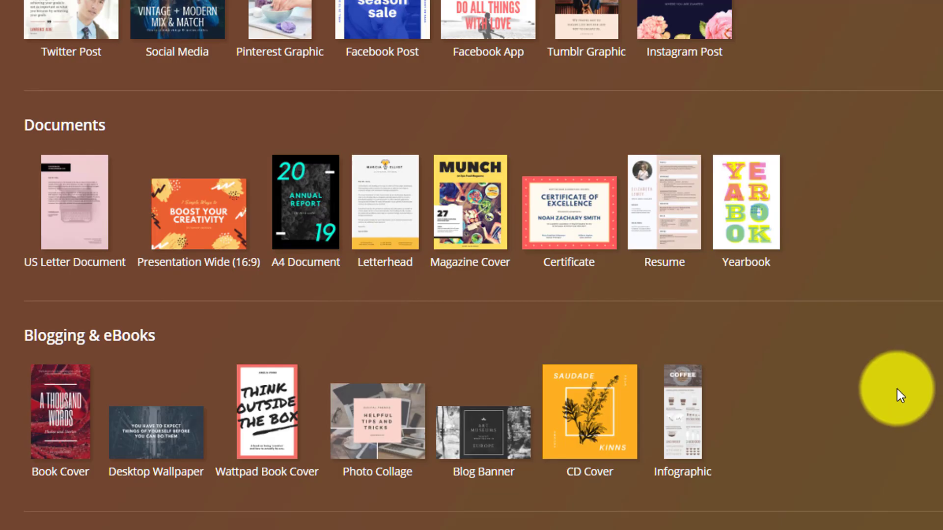
scroll(898, 395, "down", 3)
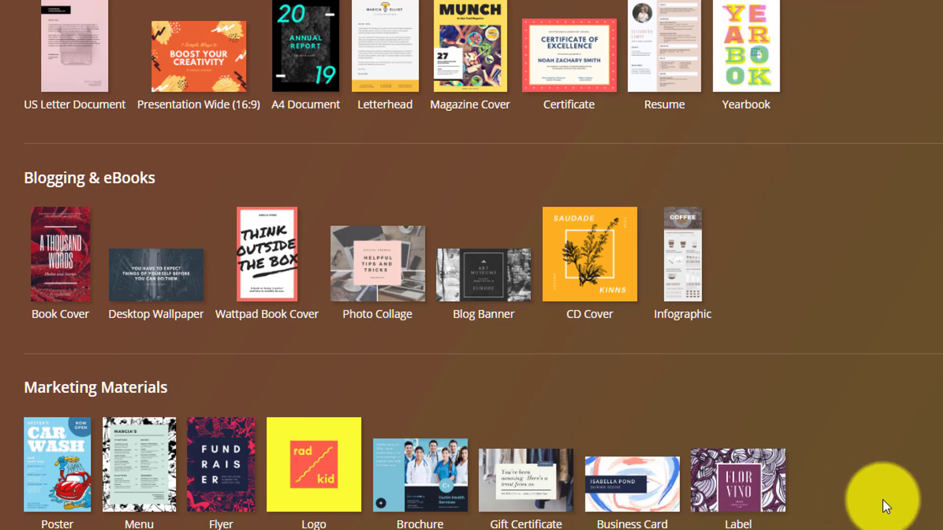
Step: Start a Business Card design and apply the cream-and-green-leaves 'Good Earth' wellness spa layout
left_click(637, 495)
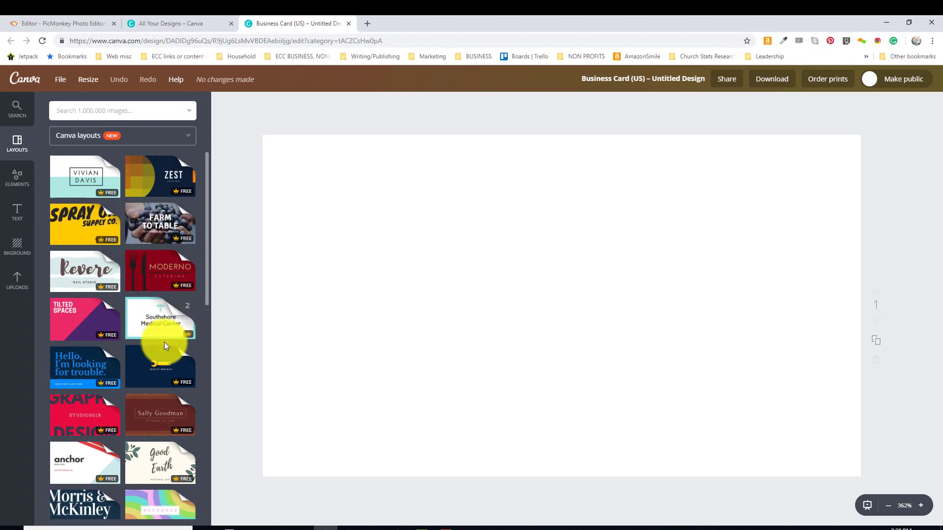
scroll(181, 358, "down", 2)
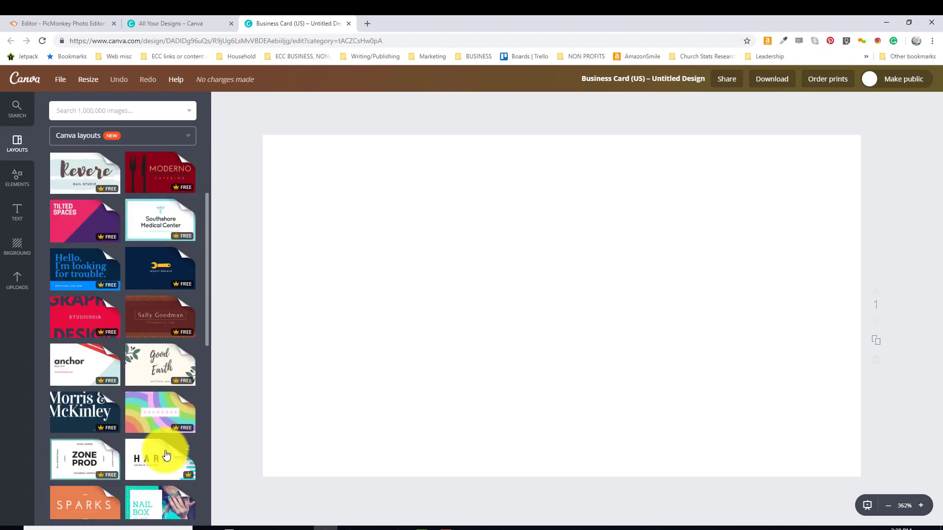
scroll(166, 455, "down", 3)
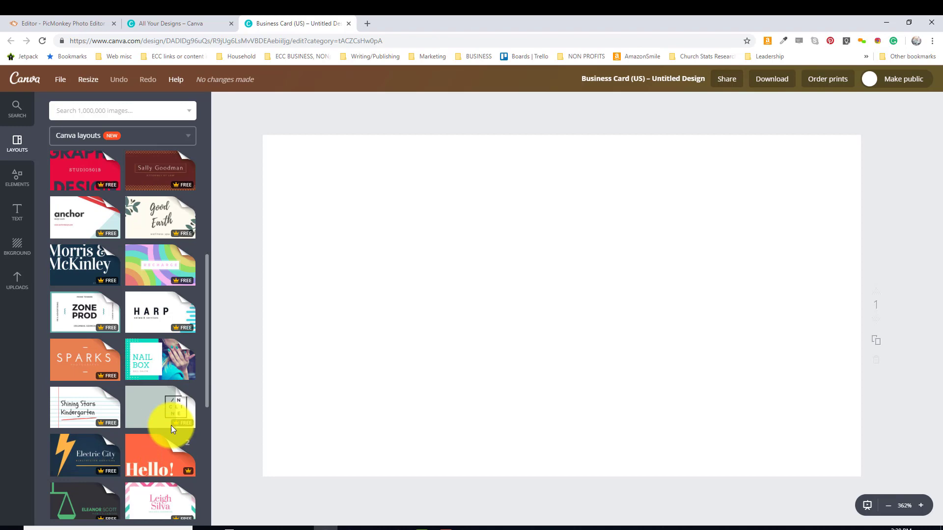
scroll(171, 429, "down", 10)
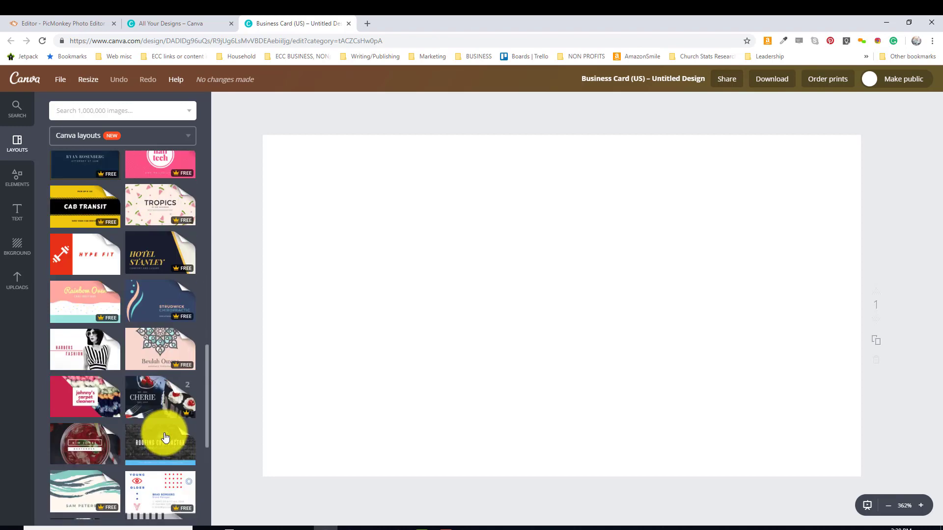
scroll(165, 437, "down", 8)
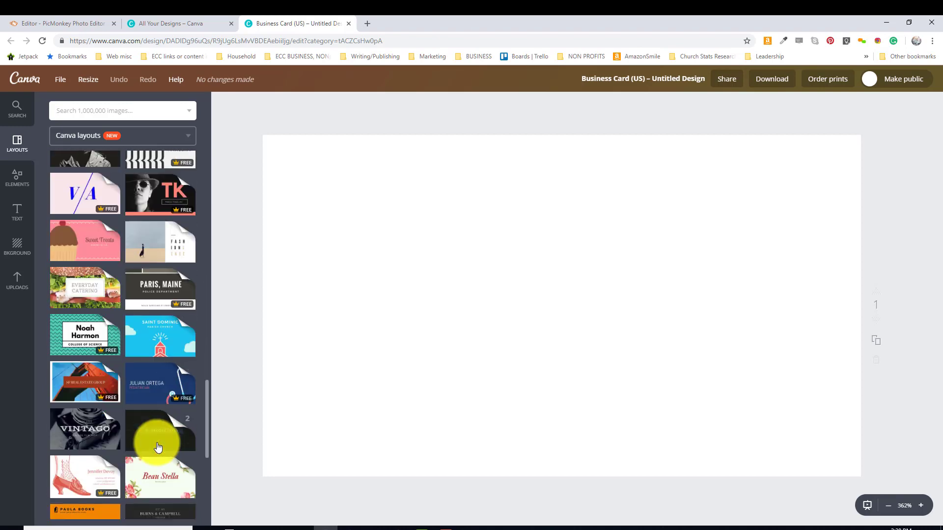
scroll(158, 447, "down", 6)
scroll(152, 319, "up", 15)
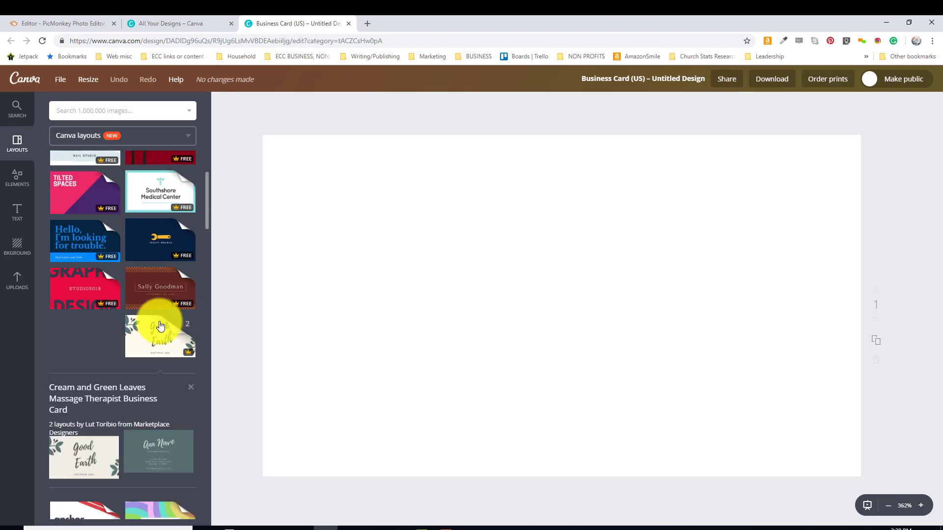
scroll(157, 354, "up", 1)
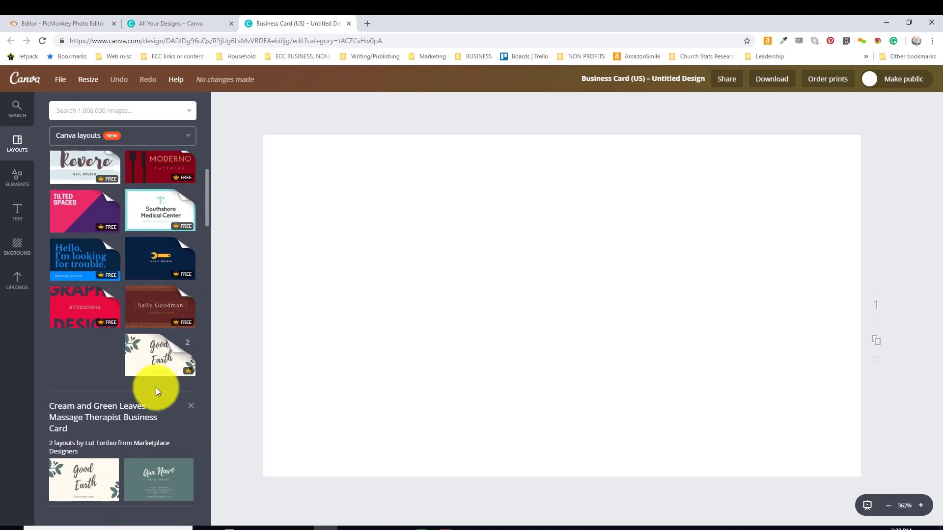
left_click(112, 479)
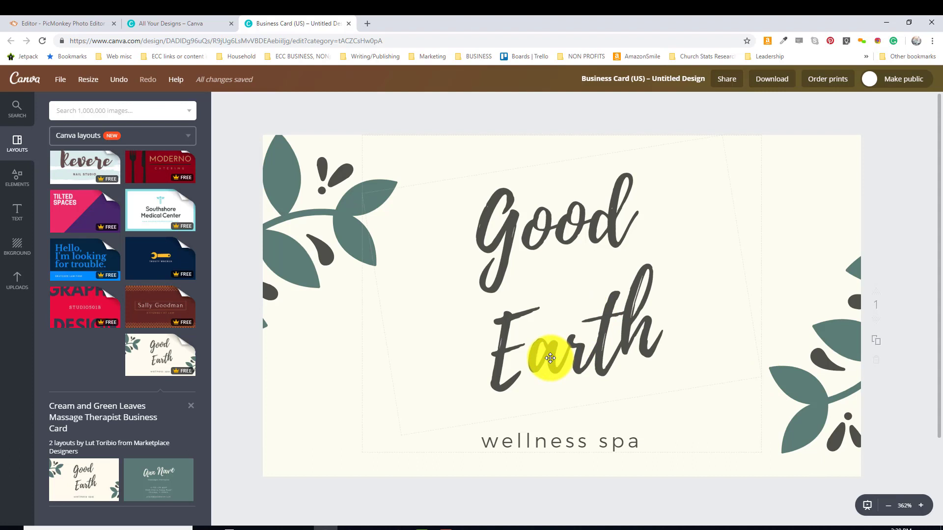
Step: Shift the Good Earth heading slightly and replace it with 'We are Praying for You'
left_click(550, 358)
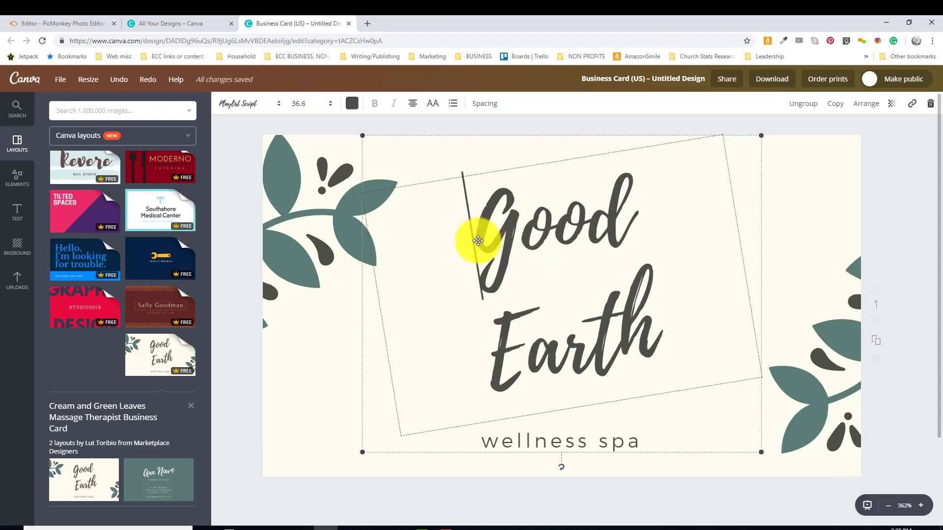
left_click_drag(476, 243, 494, 266)
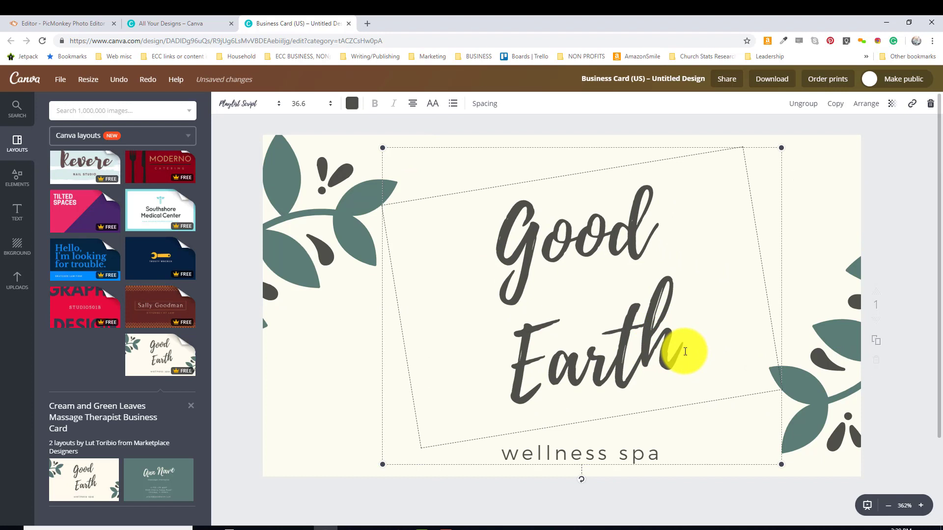
left_click(677, 349)
left_click_drag(678, 350, 491, 263)
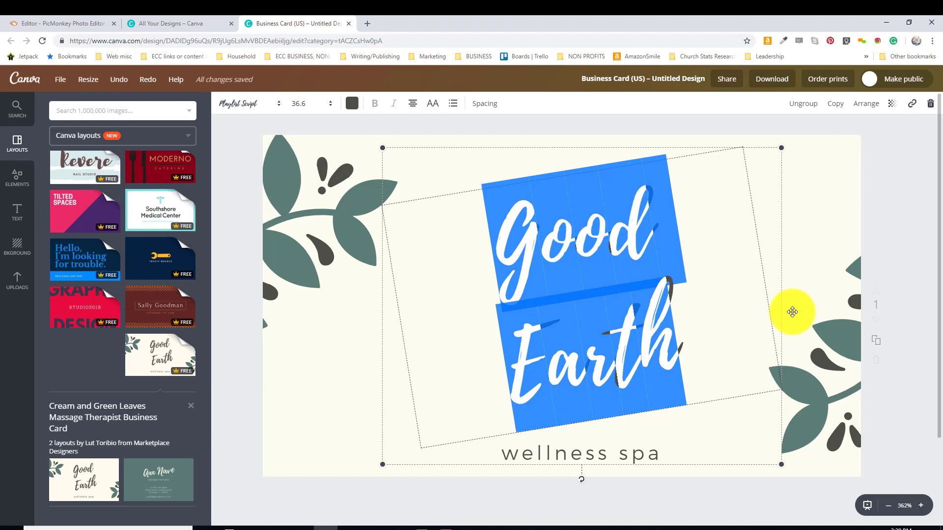
type("We are Praying for You")
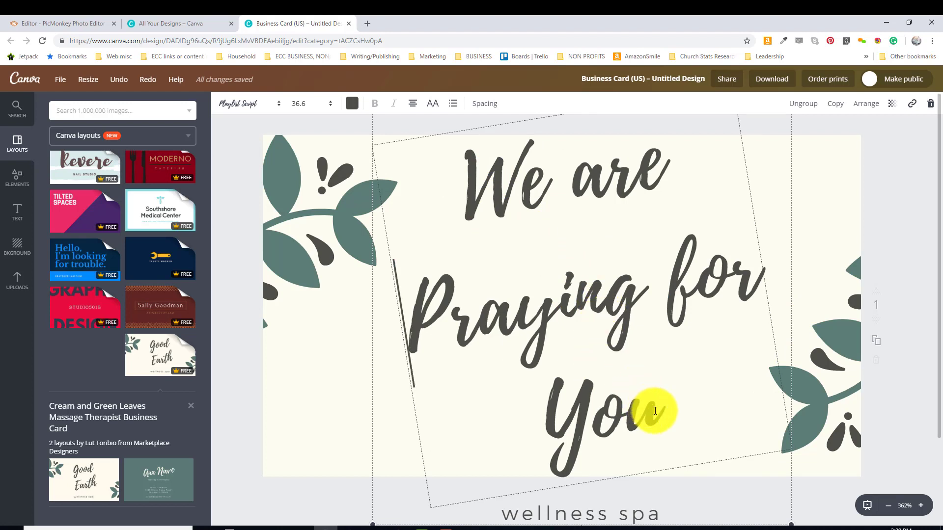
Step: Set the prayer message to font size 28 with line height tightened to 0.96
left_click_drag(659, 409, 438, 205)
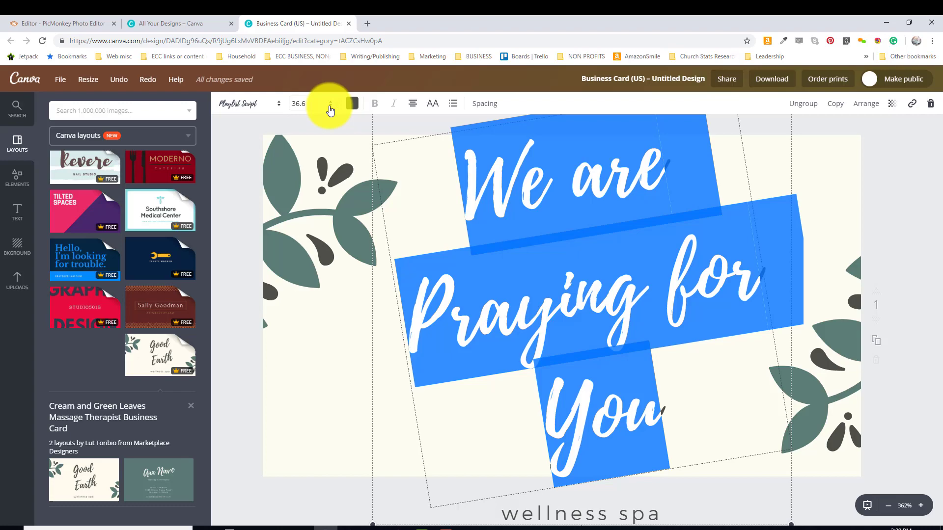
left_click(330, 109)
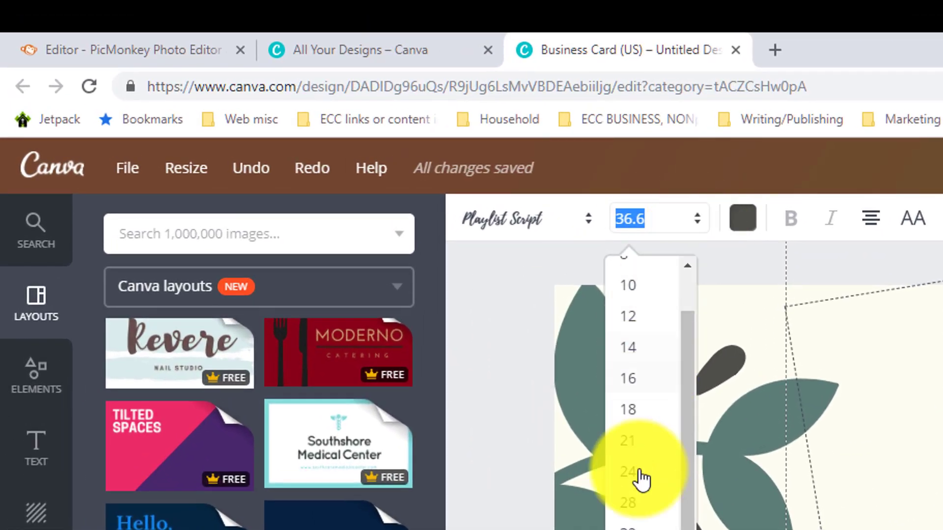
left_click(635, 511)
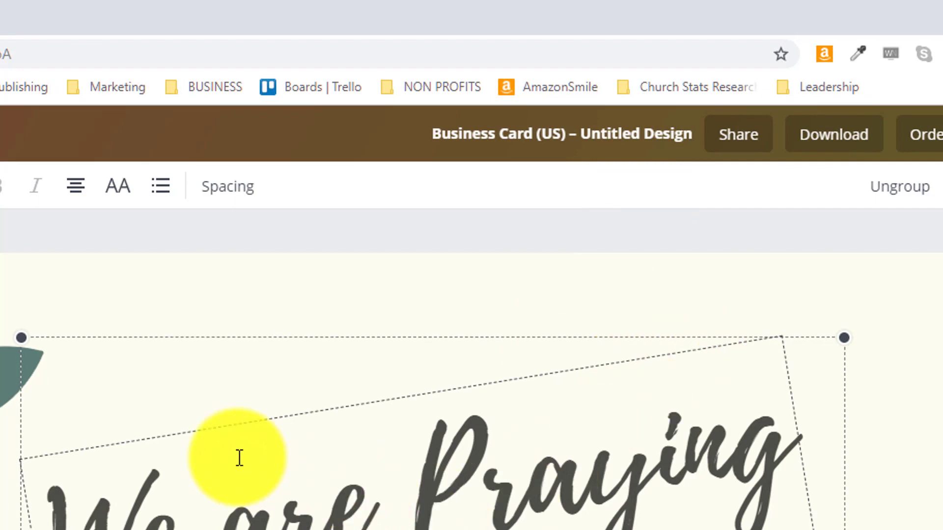
left_click(231, 191)
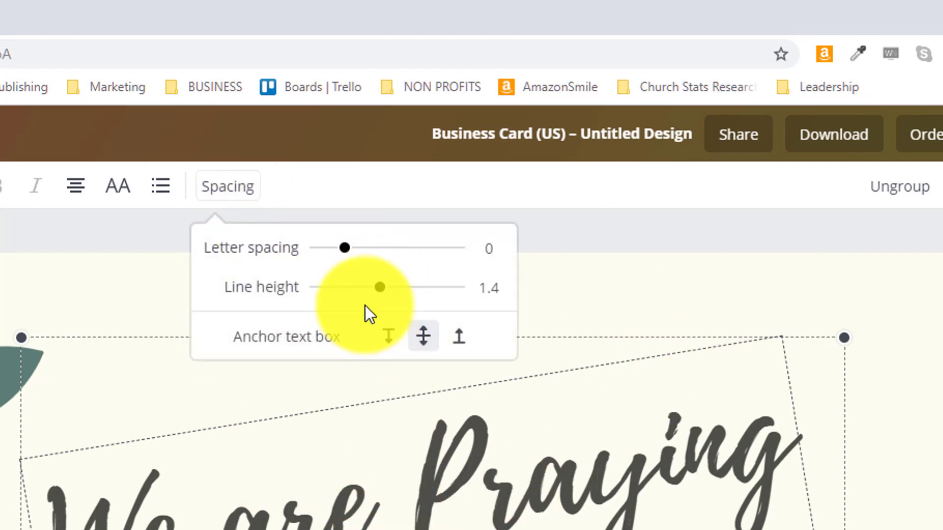
left_click_drag(380, 291, 351, 291)
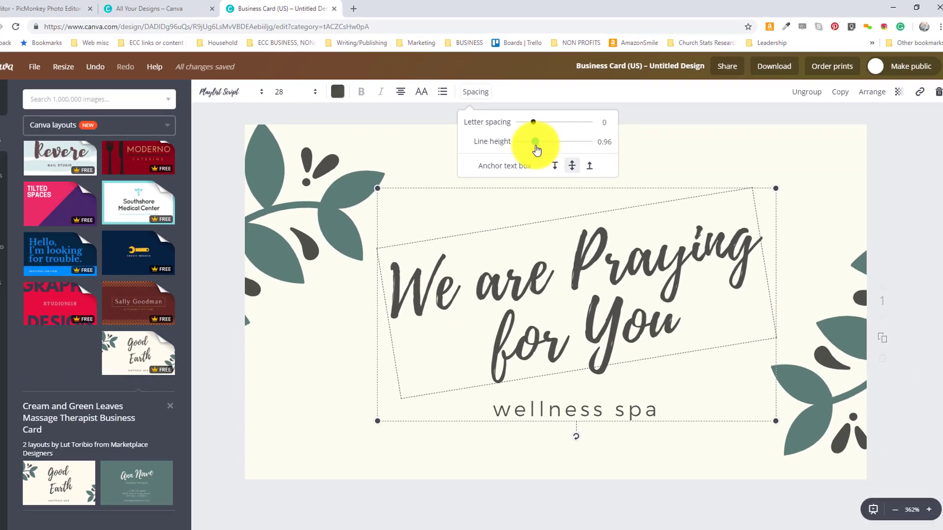
left_click_drag(537, 150, 536, 149)
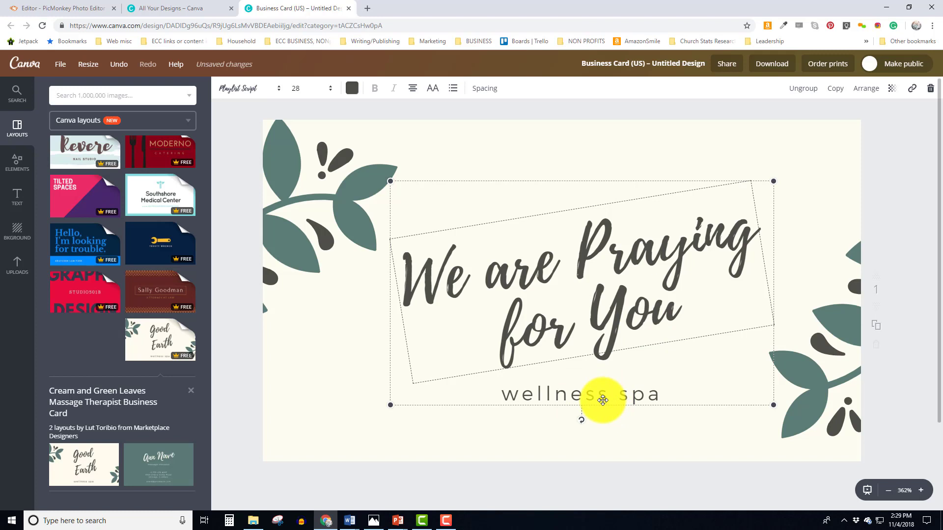
Step: Replace the 'wellness spa' subtitle with 'Your friends from Church'
left_click(600, 402)
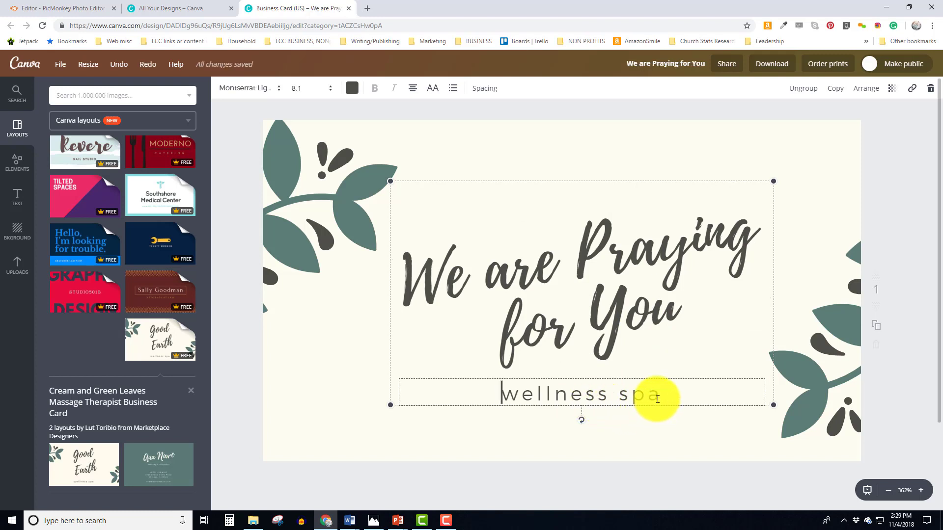
left_click_drag(658, 399, 506, 396)
key("ctrl+v")
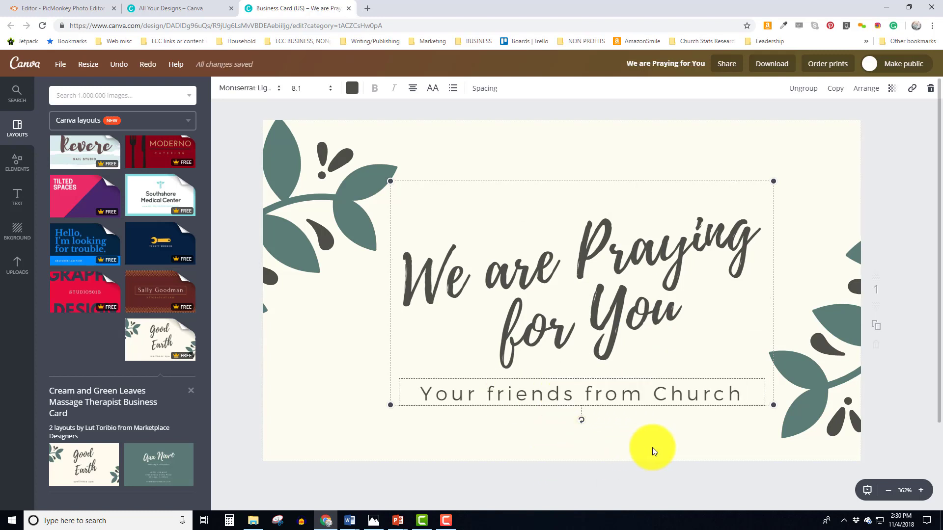
key("Escape")
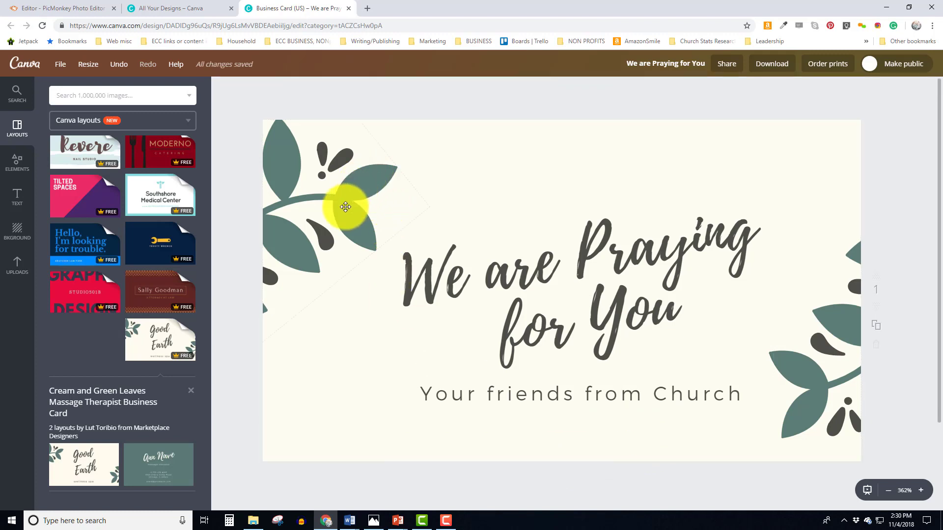
Step: Delete the leaf graphic and add a colourful flower cluster illustration found by searching 'flowers'
left_click(345, 207)
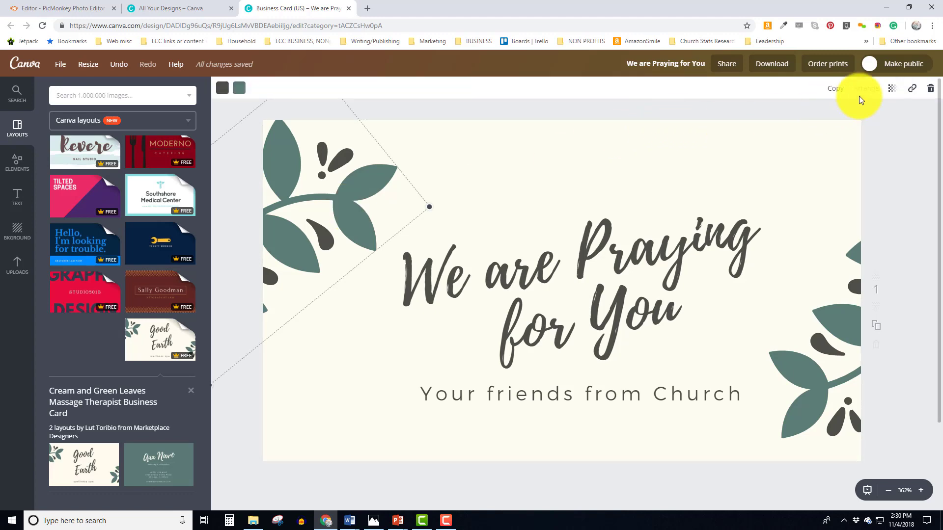
left_click(930, 89)
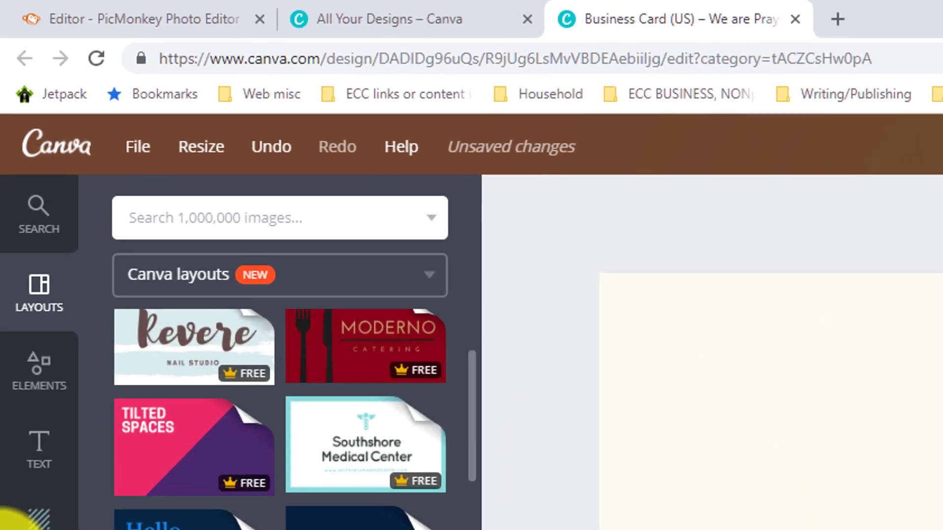
left_click(71, 98)
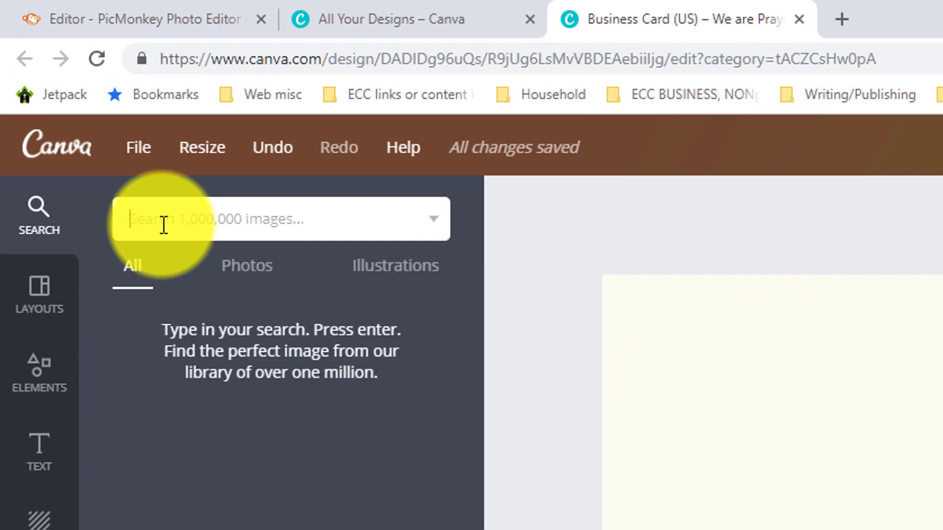
type("flo")
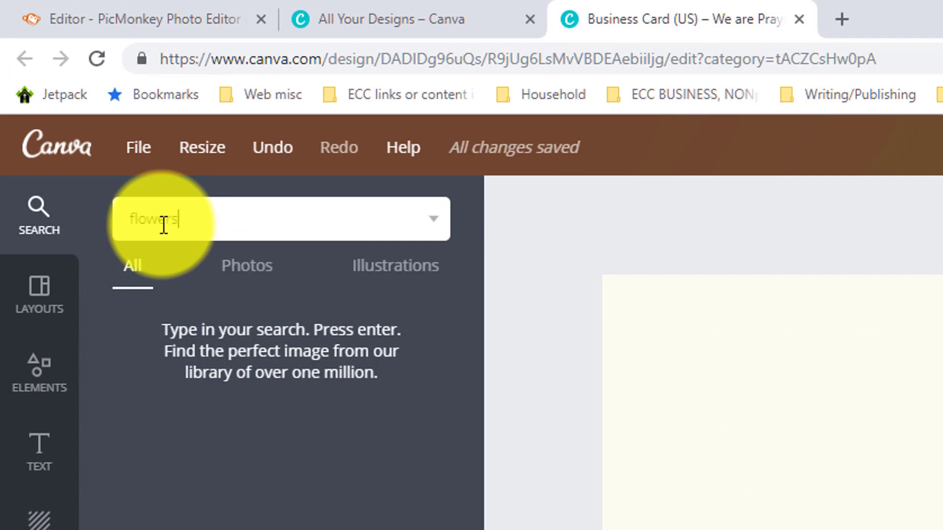
type("wers")
left_click(391, 276)
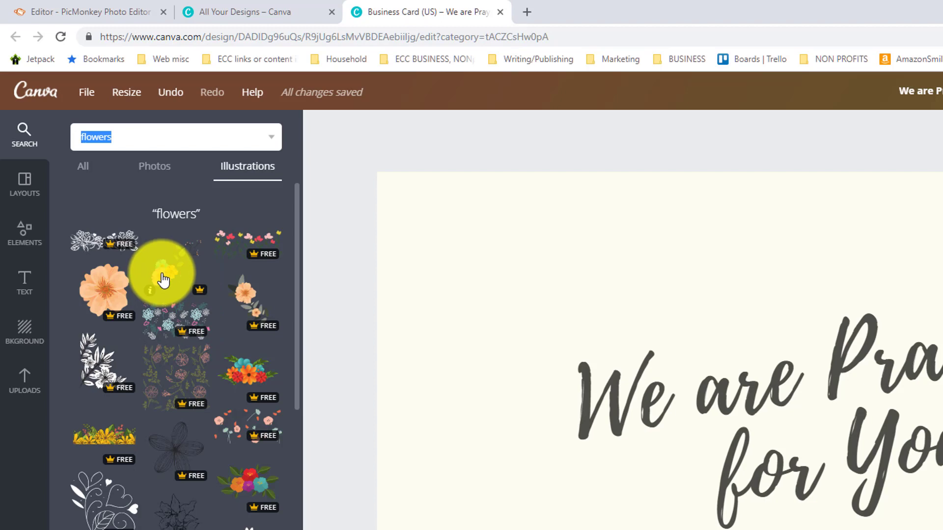
left_click(163, 280)
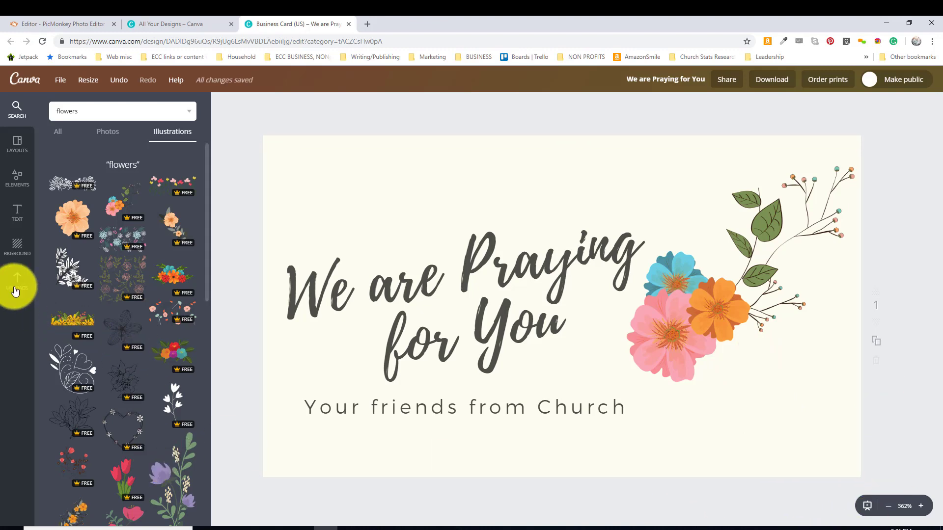
left_click(17, 250)
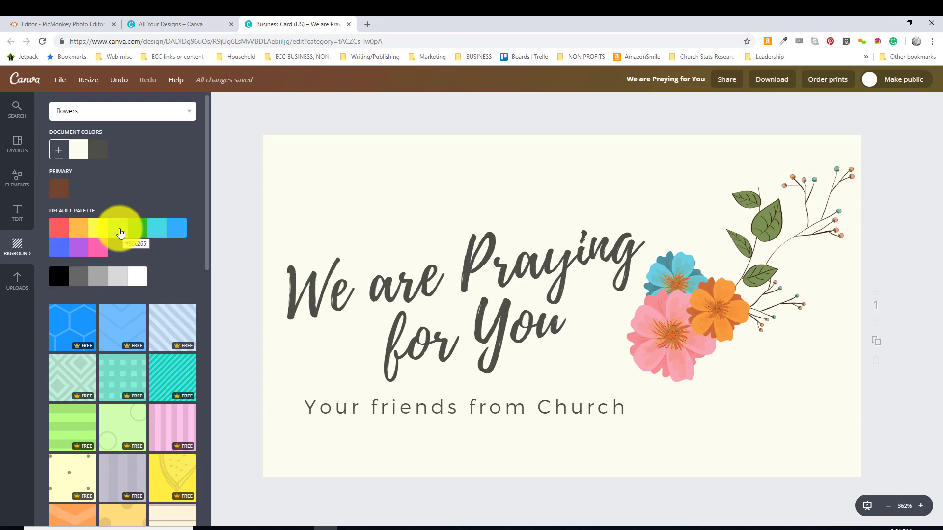
Step: Set a light green card background, make the 'We are Praying for You' headline white, and nudge the text up
left_click(122, 232)
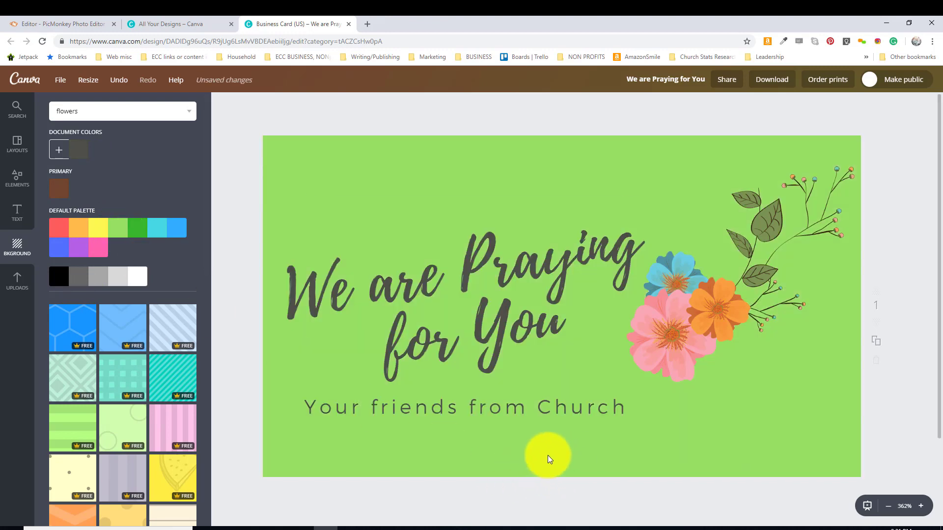
left_click(494, 331)
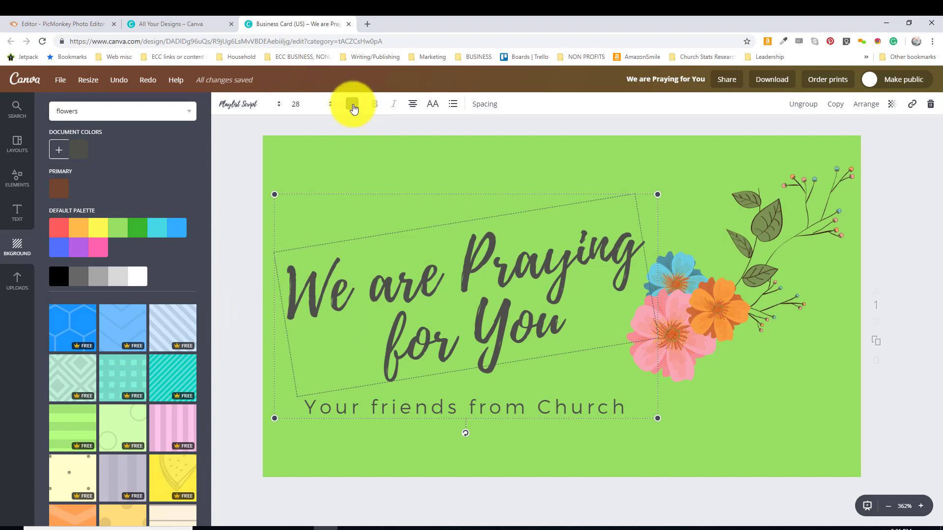
left_click(352, 104)
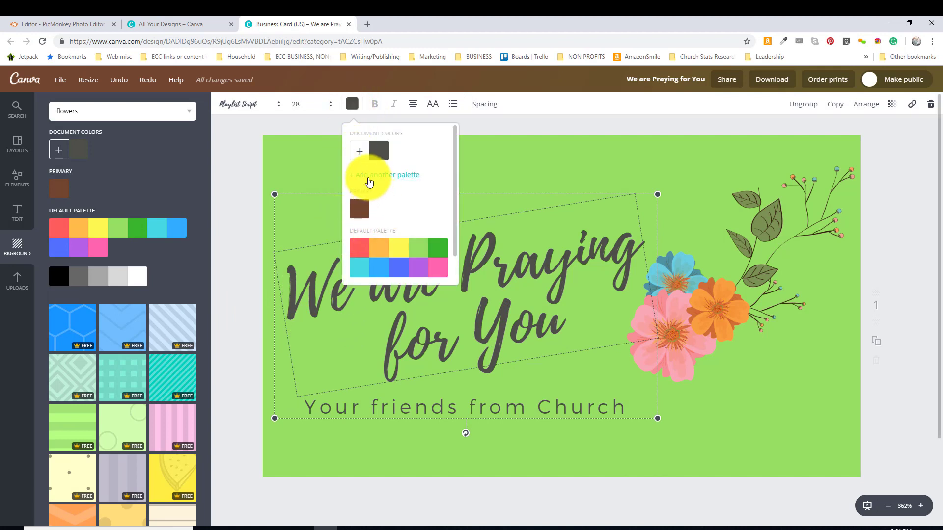
left_click(361, 156)
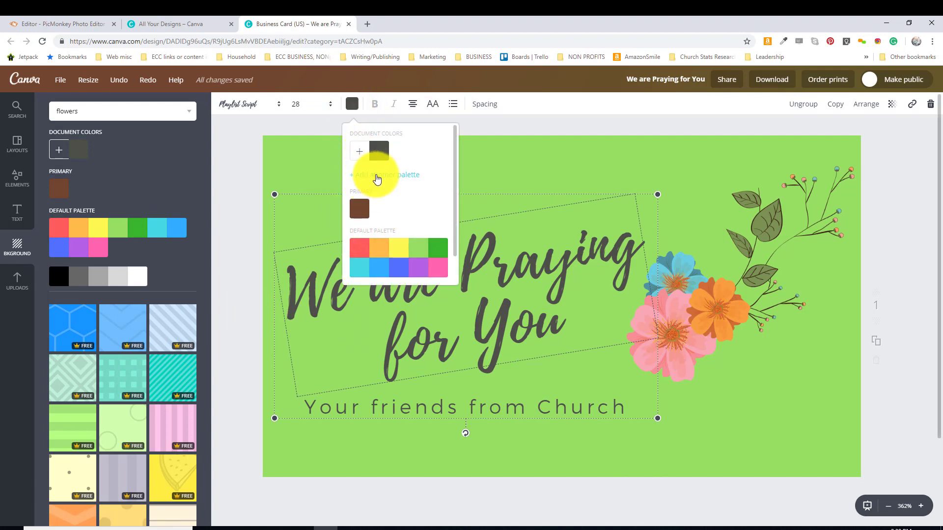
left_click(741, 449)
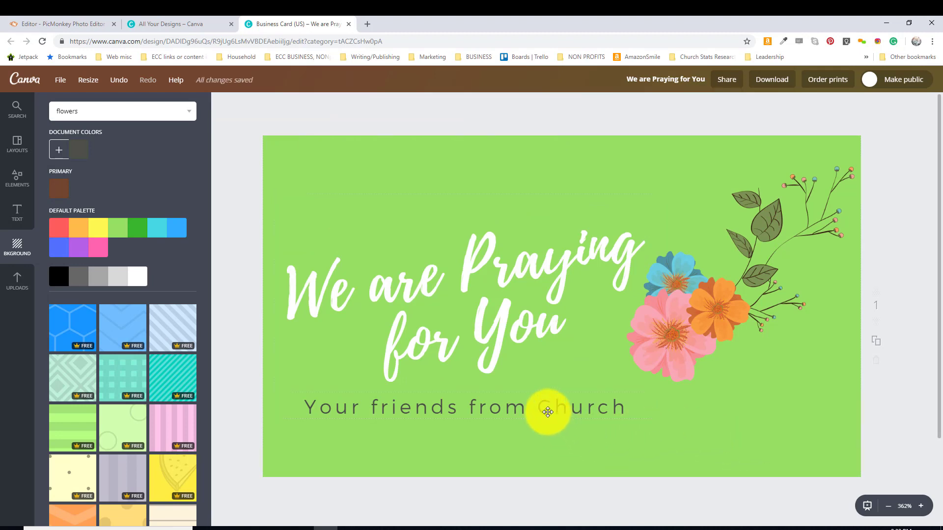
left_click_drag(547, 411, 554, 375)
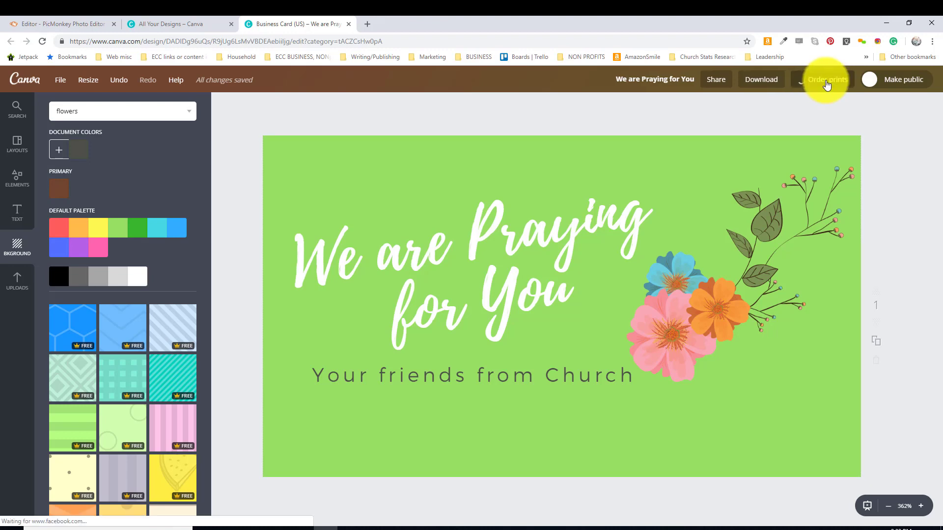
Step: Order prints of the card at 100 copies for $16.00 USD and review shipping speed options
left_click(827, 81)
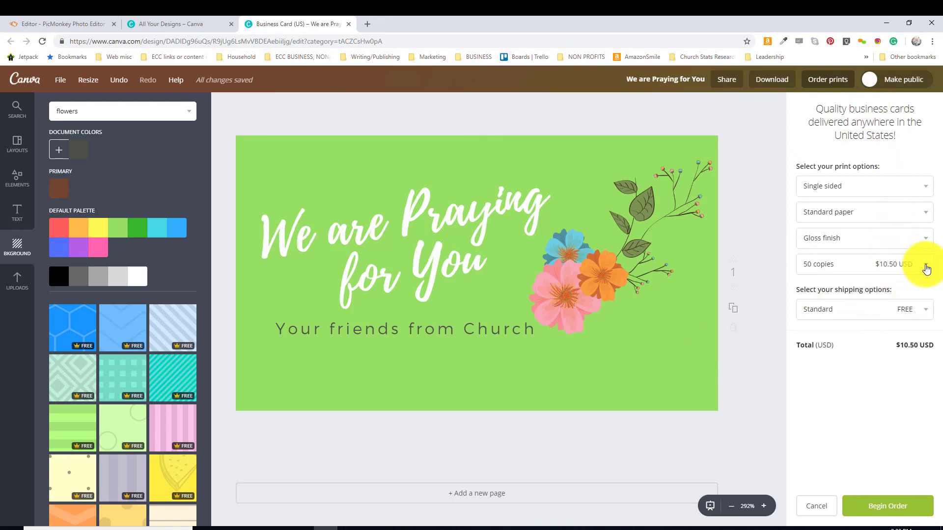
left_click(926, 269)
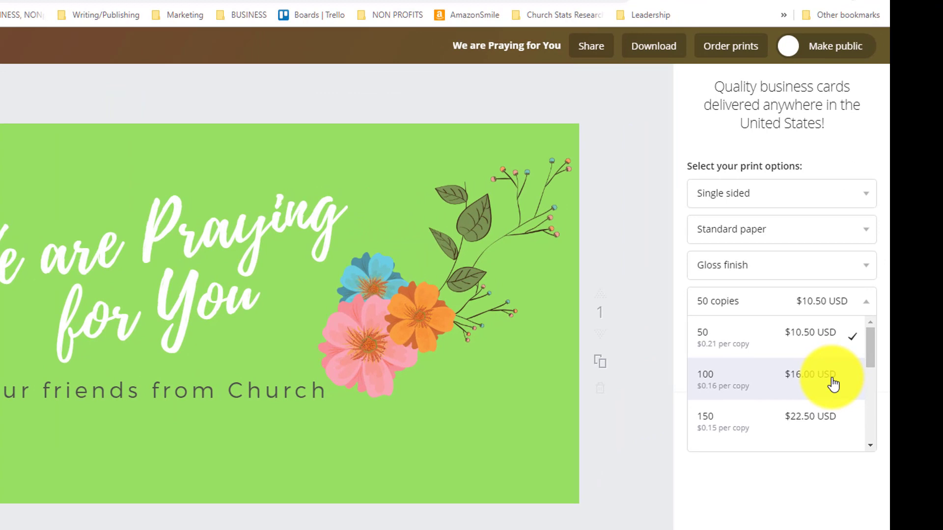
left_click(833, 384)
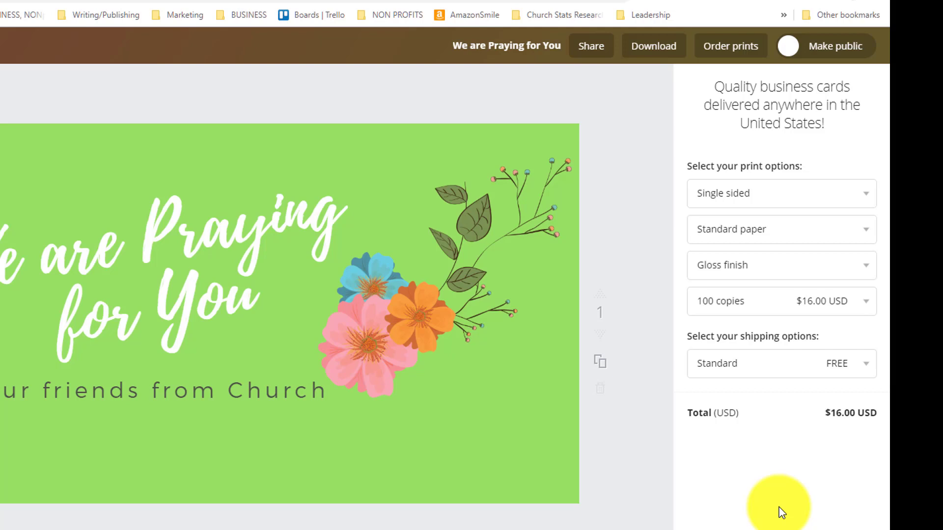
left_click(865, 370)
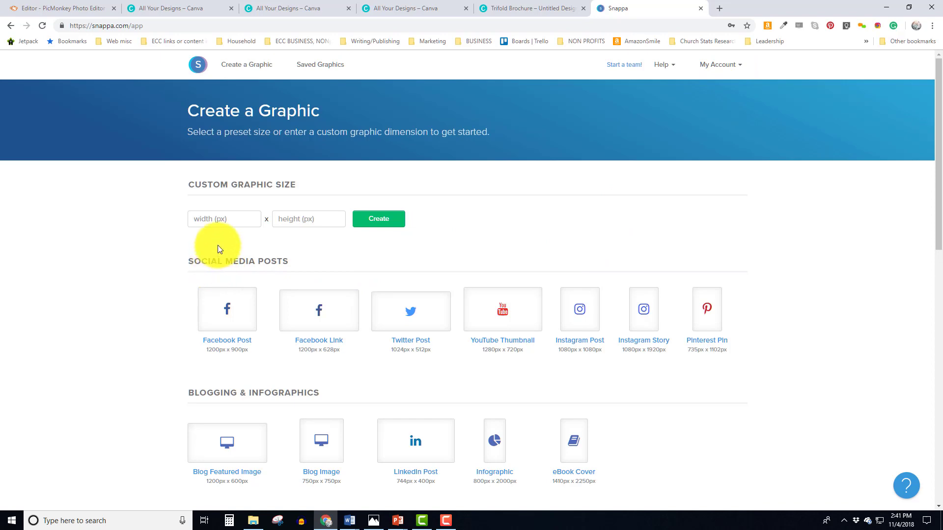
Step: Create a blank 1080 × 1080 px Instagram Post design from scratch
scroll(750, 356, "down", 4)
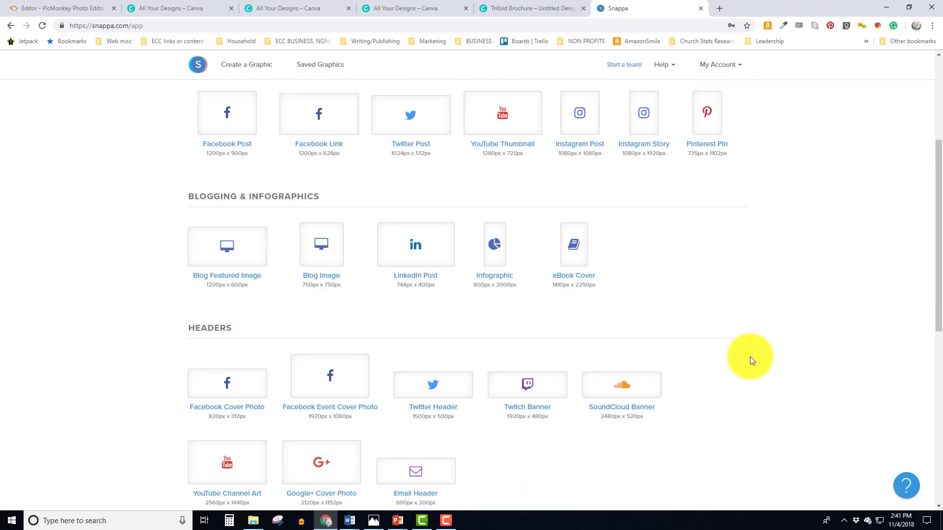
left_click(576, 127)
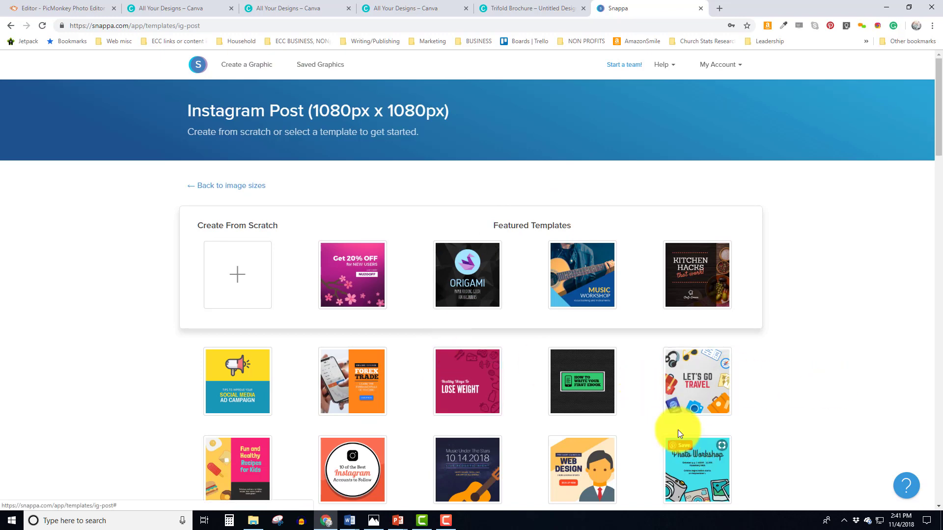
scroll(761, 422, "down", 3)
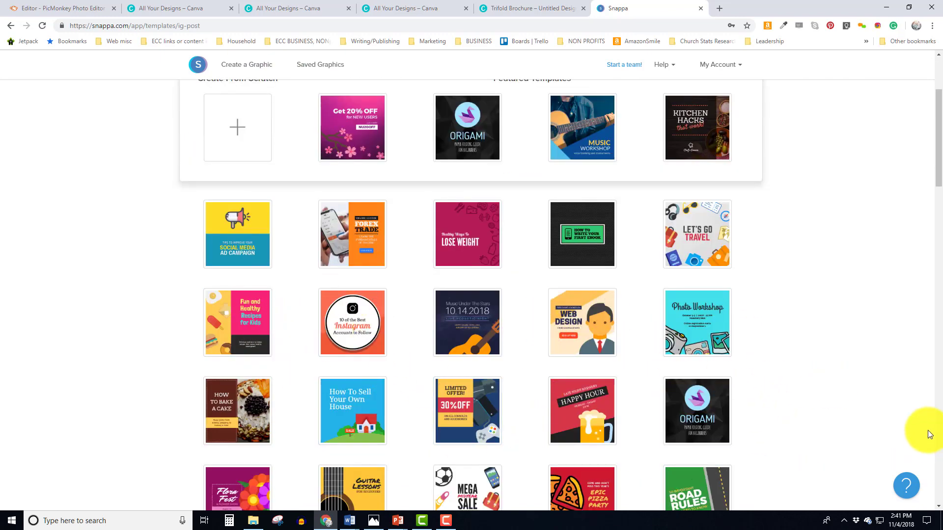
left_click(240, 139)
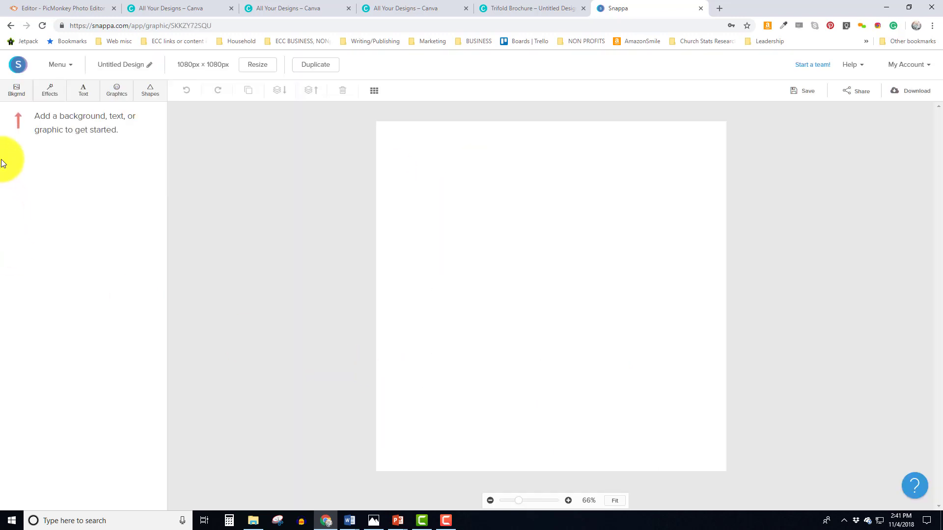
Step: Search background images for 'Christmas' and apply the gift boxes on dark wood photo
left_click(21, 98)
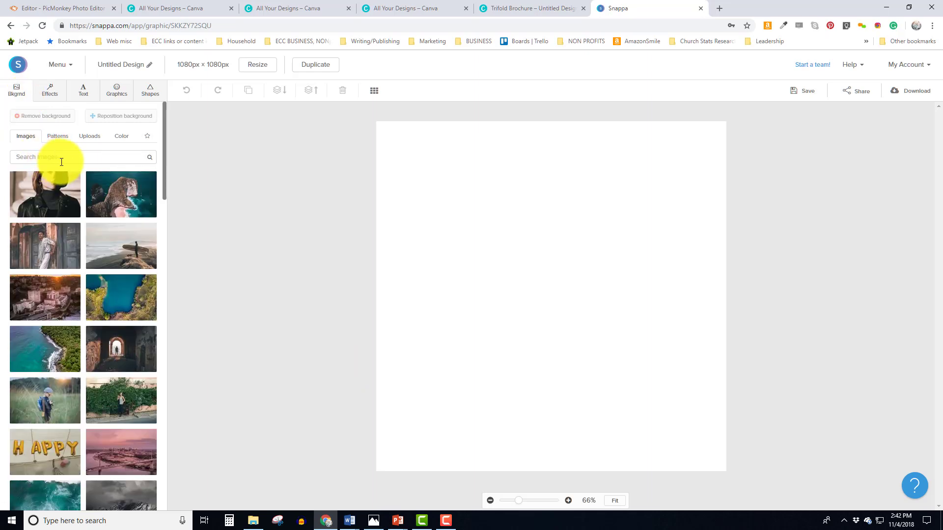
left_click(56, 156)
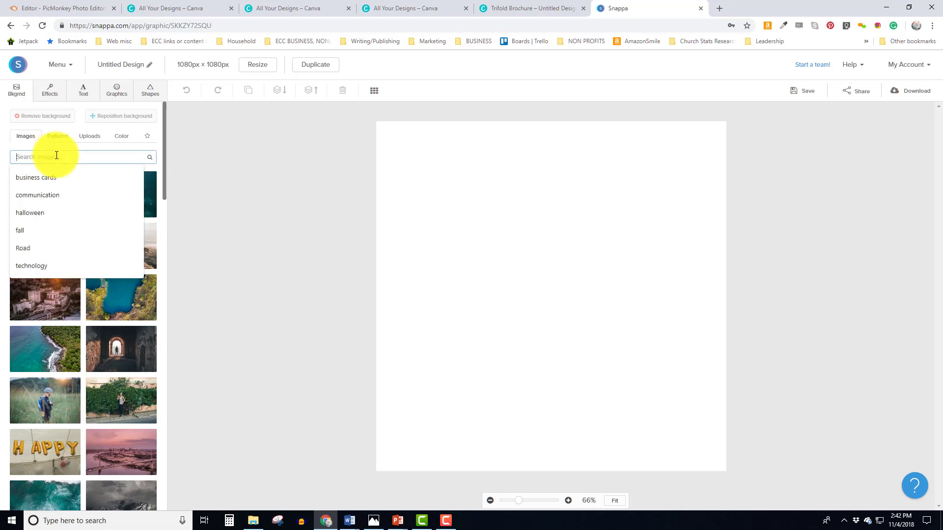
type("Christmas")
key("Return")
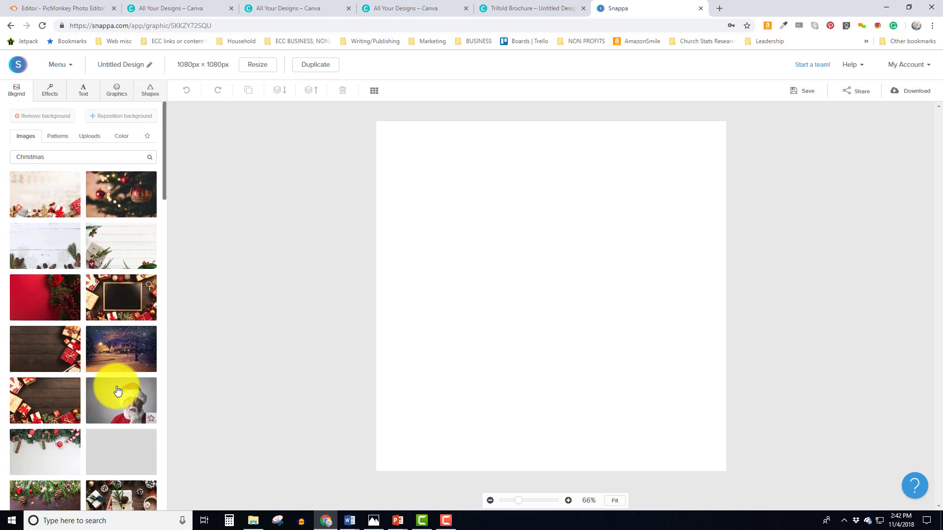
scroll(117, 361, "down", 8)
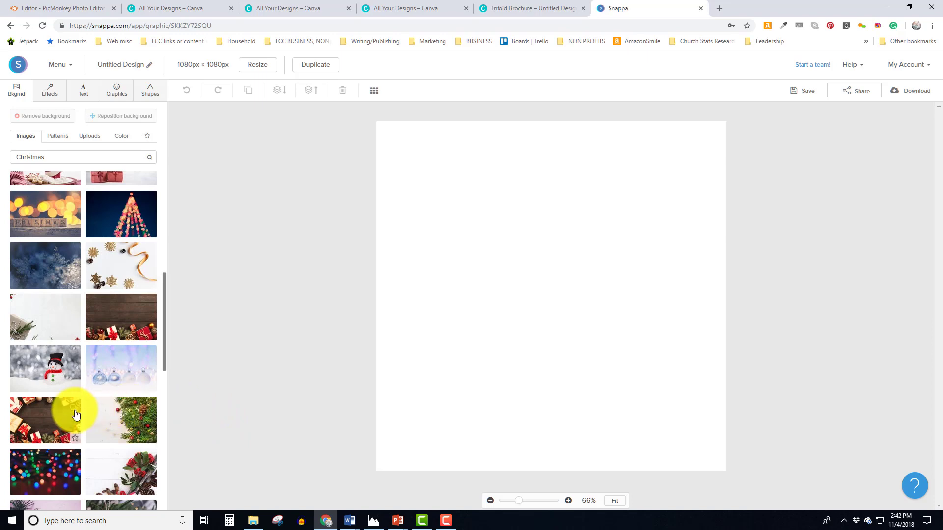
left_click(54, 374)
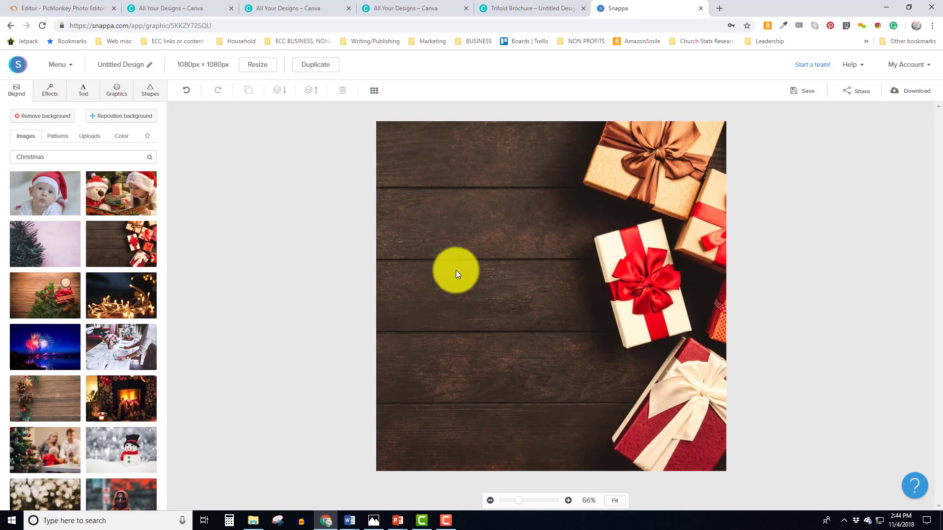
Step: Add a subheading at the photo's upper left reading 'Come to our Gift Exchange' in white (#ffffff)
left_click(81, 92)
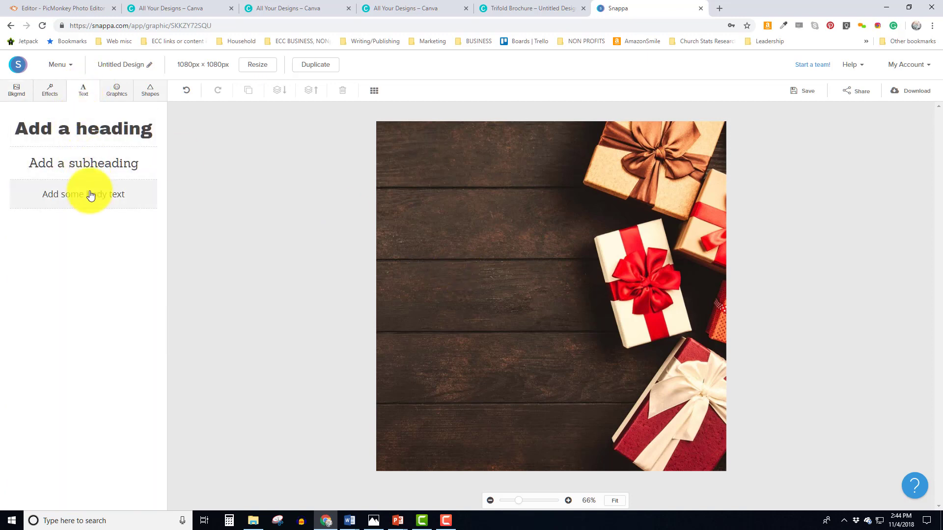
left_click(100, 163)
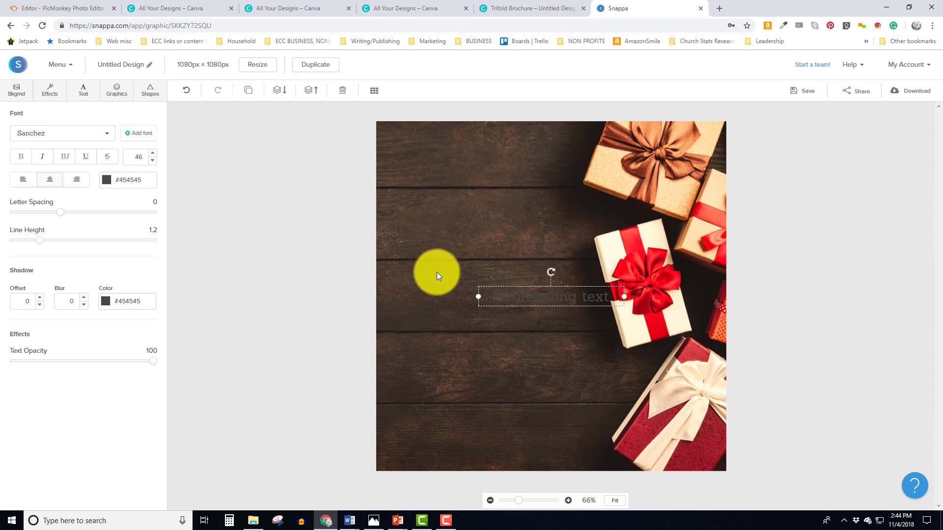
left_click_drag(503, 279, 458, 206)
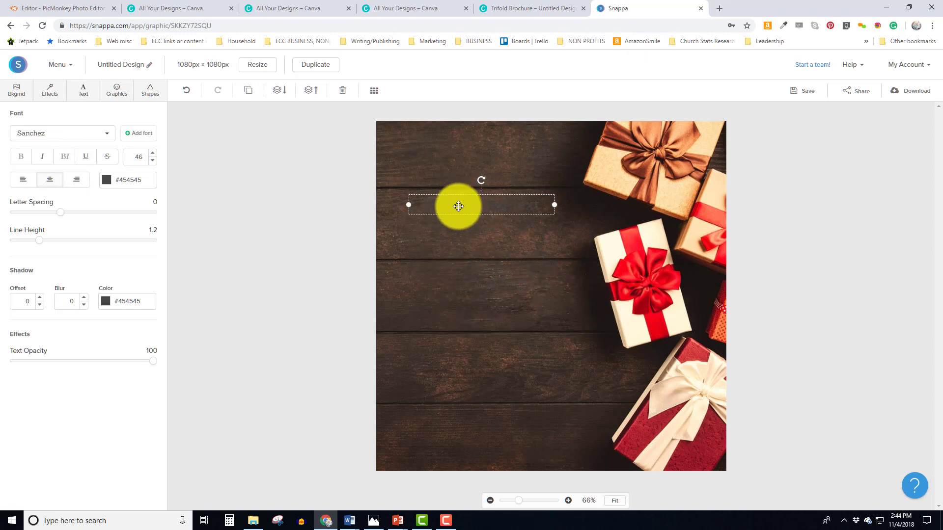
double_click(458, 206)
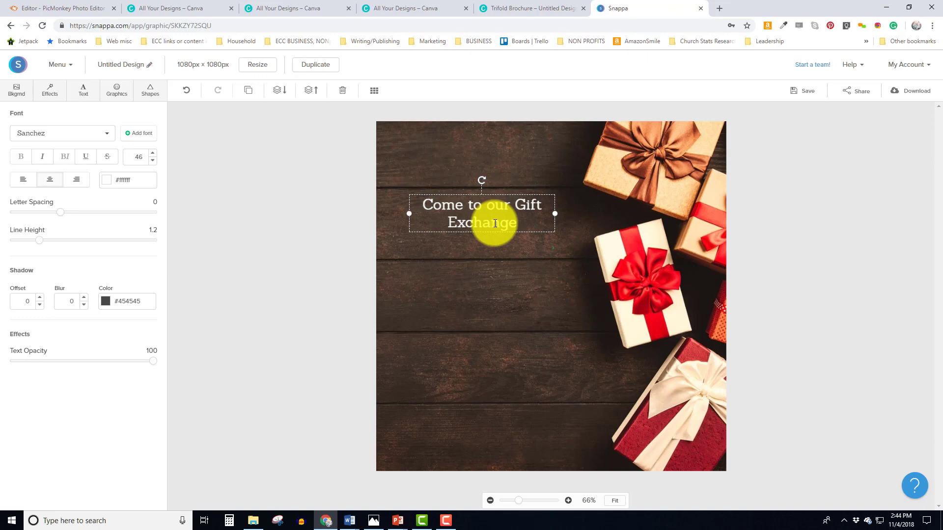
double_click(495, 223)
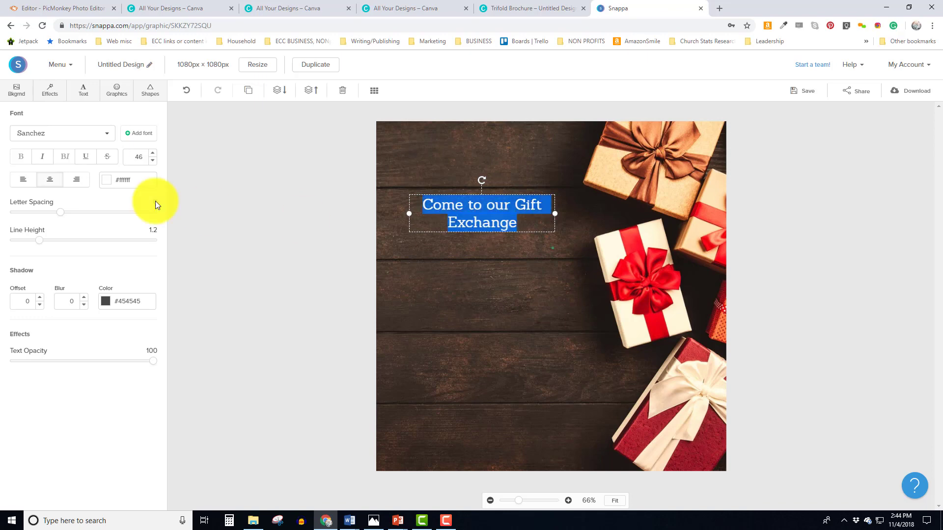
Step: Scroll through the font list to find Princess Sofia
left_click(109, 139)
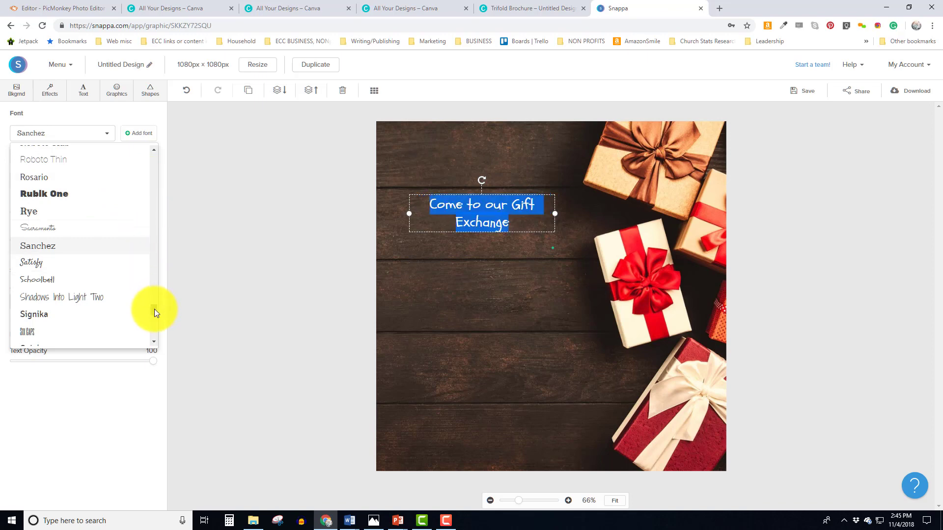
left_click_drag(153, 309, 146, 320)
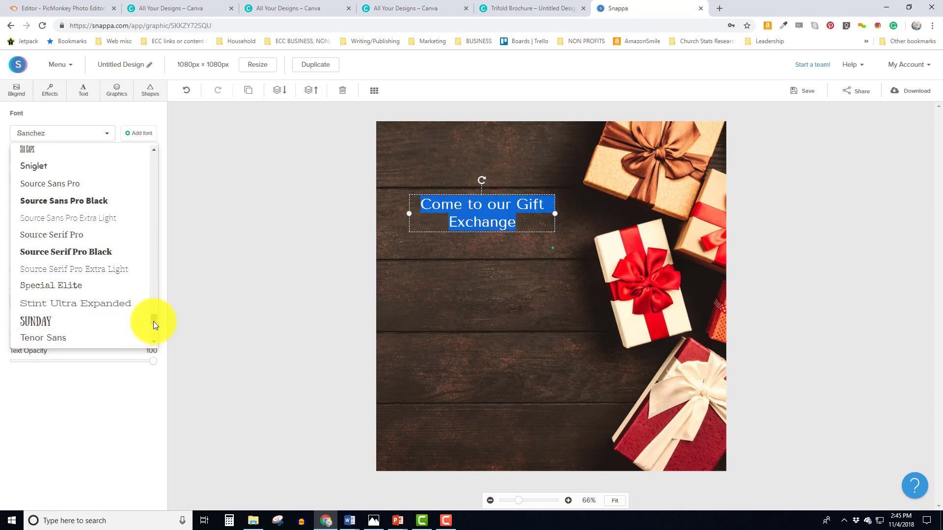
left_click_drag(153, 322, 153, 326)
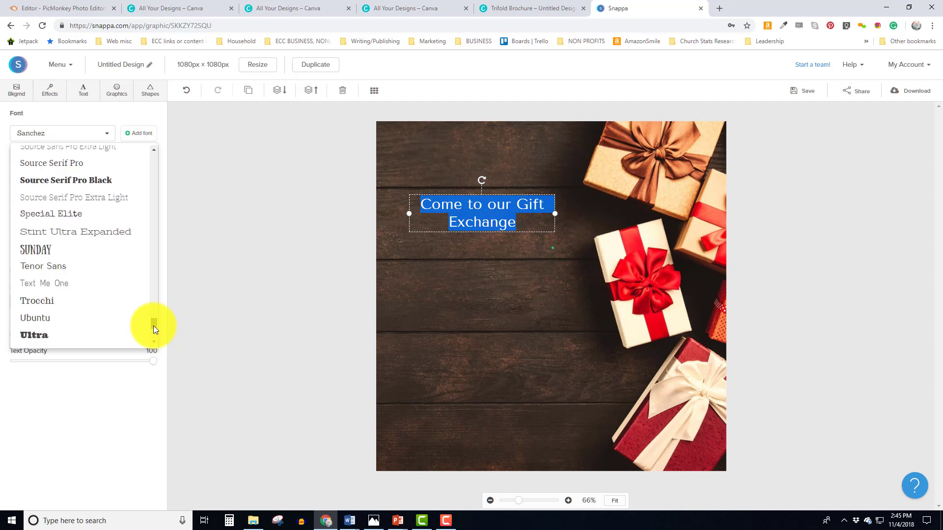
left_click_drag(154, 325, 147, 285)
Step: Apply Princess Sofia, enlarge the text to size 113, and break the line before 'Gift'
left_click(57, 300)
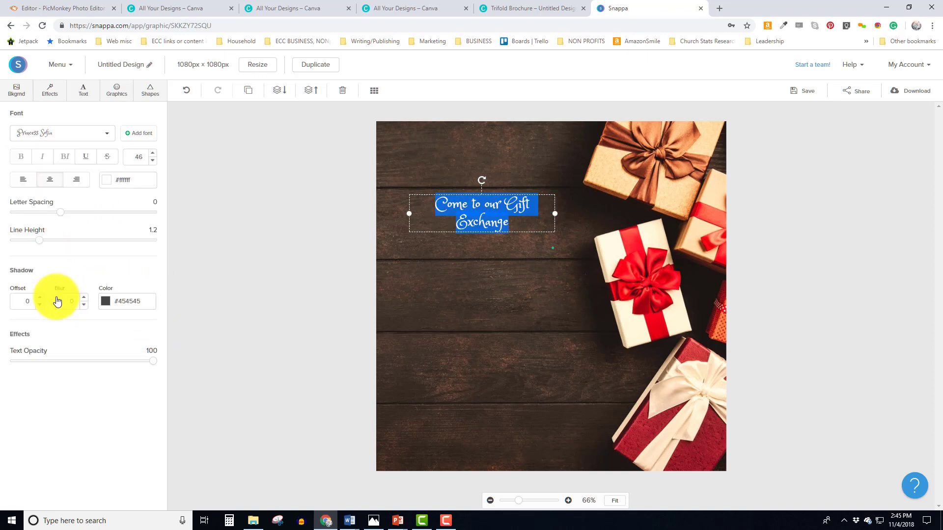
left_click(152, 158)
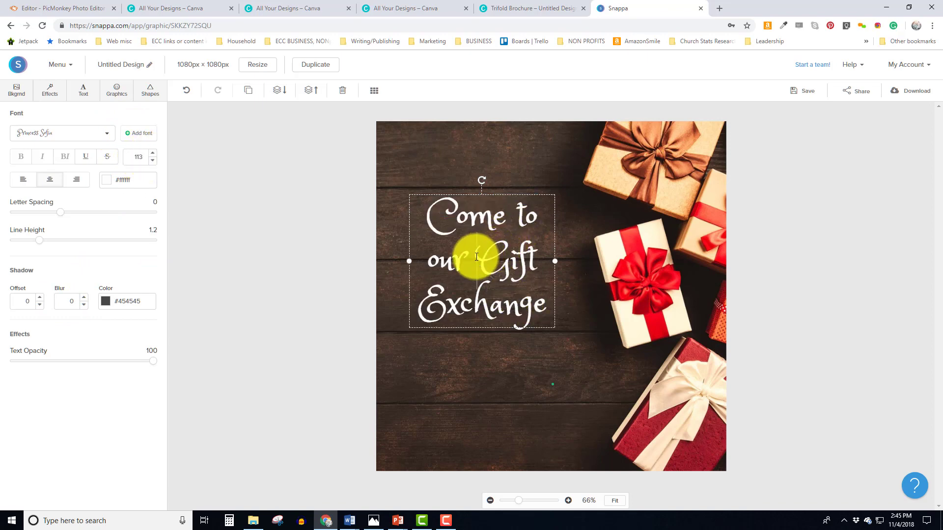
left_click(476, 256)
key("Return")
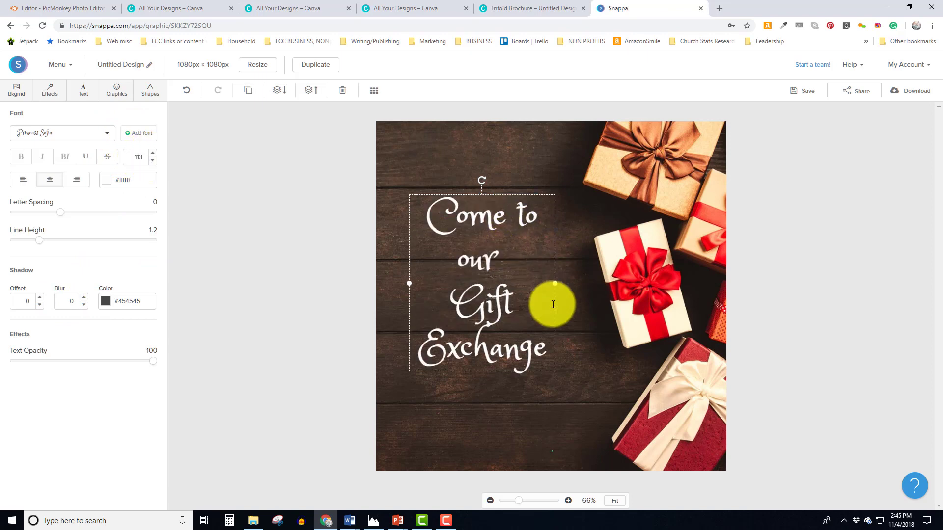
Step: Raise the four-line text's line height to 1.4 and letter spacing to 5
left_click_drag(552, 353, 428, 226)
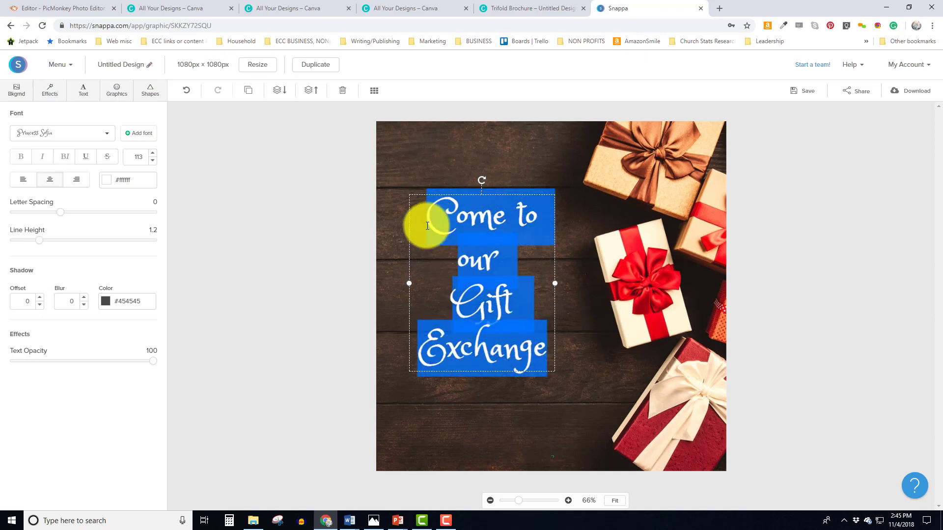
left_click(39, 244)
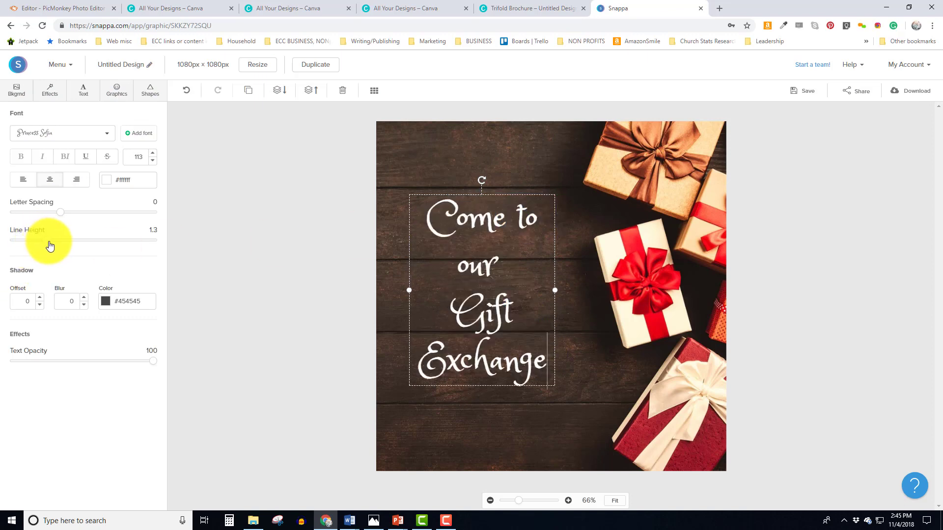
left_click(50, 244)
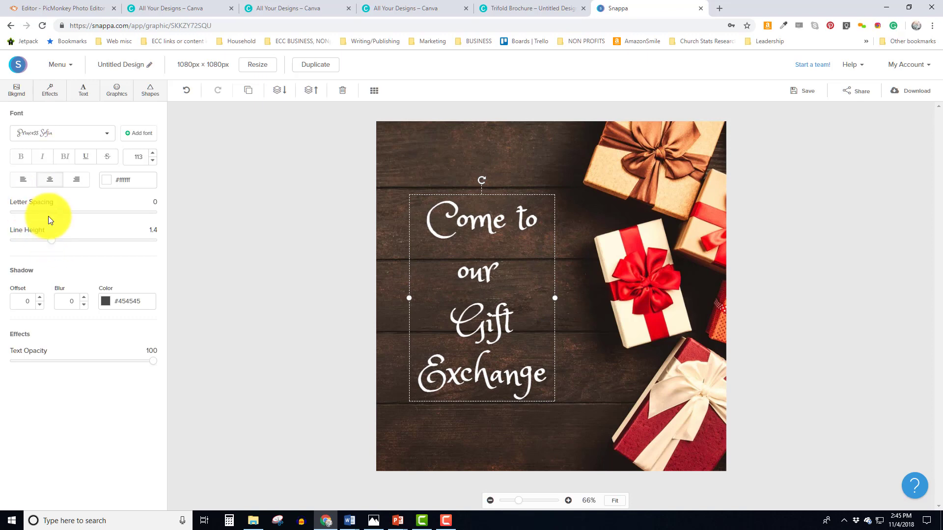
left_click_drag(67, 217, 86, 224)
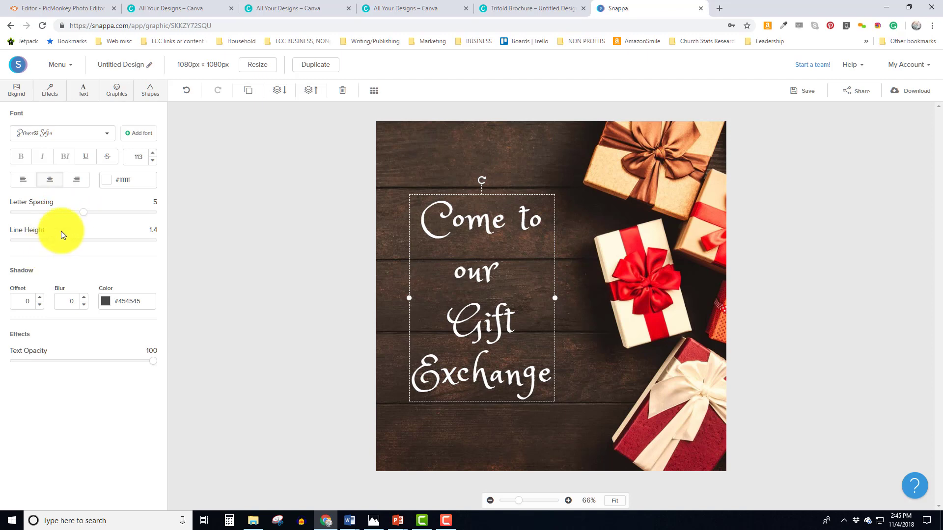
left_click_drag(495, 329, 158, 294)
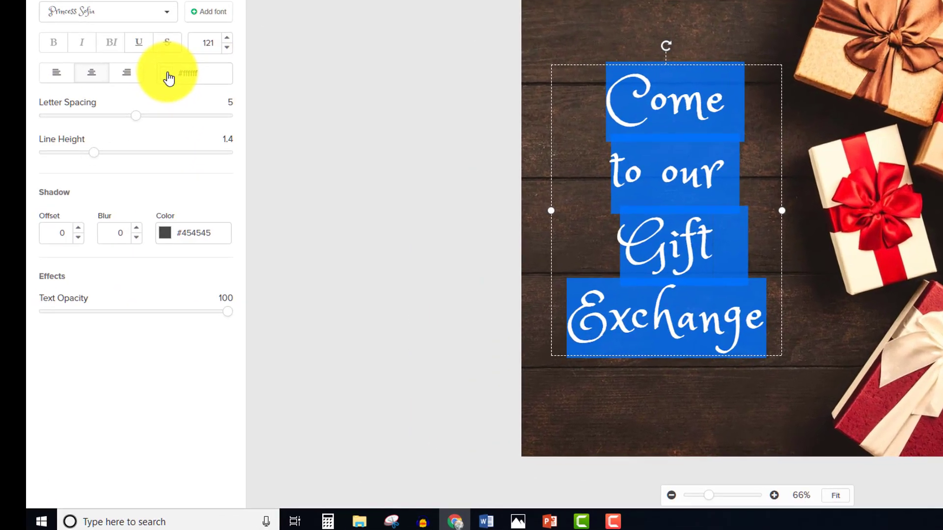
Step: Colour the Gift Exchange text red (#d8334a)
left_click(113, 174)
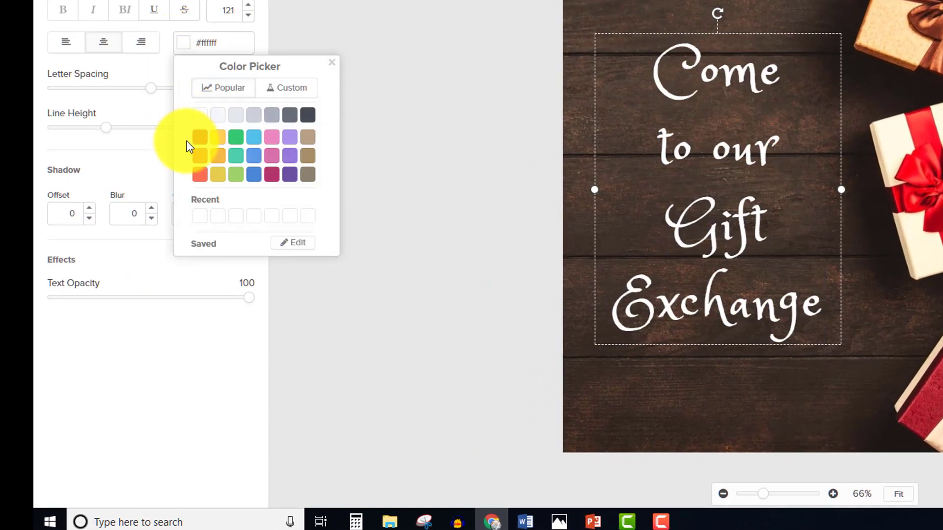
left_click(200, 142)
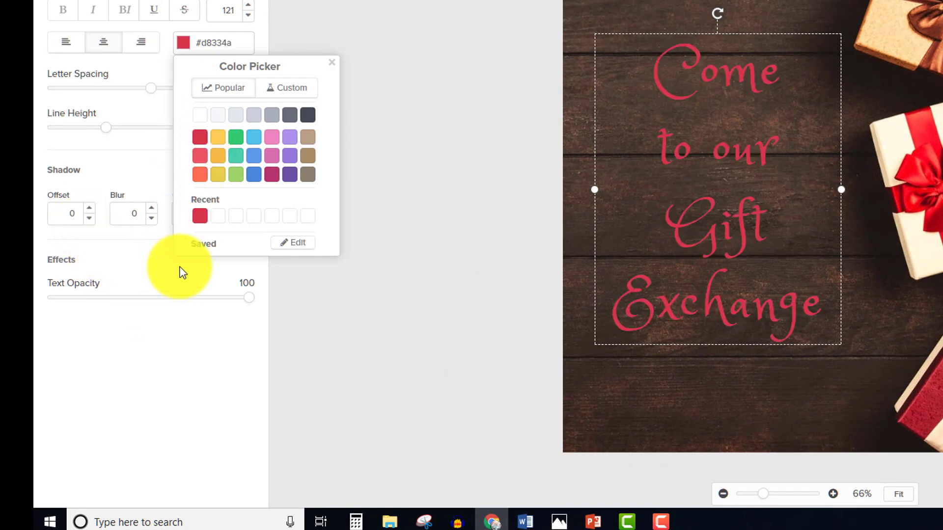
left_click(317, 271)
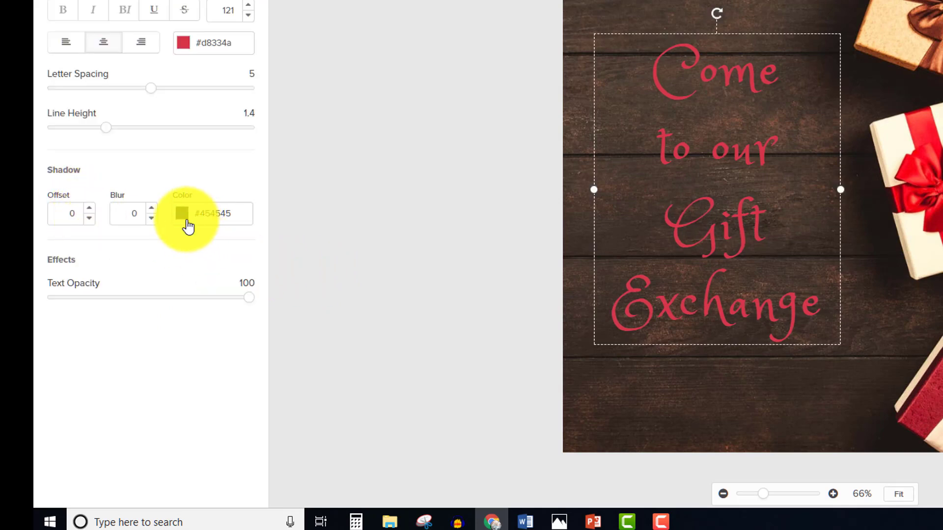
Step: Give the Gift Exchange text a white shadow and deselect it to check the result
left_click(183, 214)
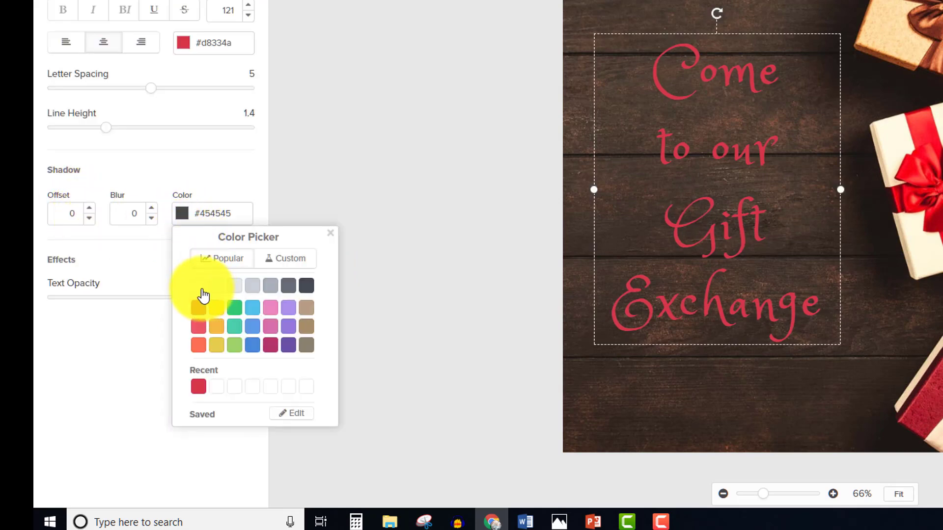
left_click(201, 290)
left_click(622, 399)
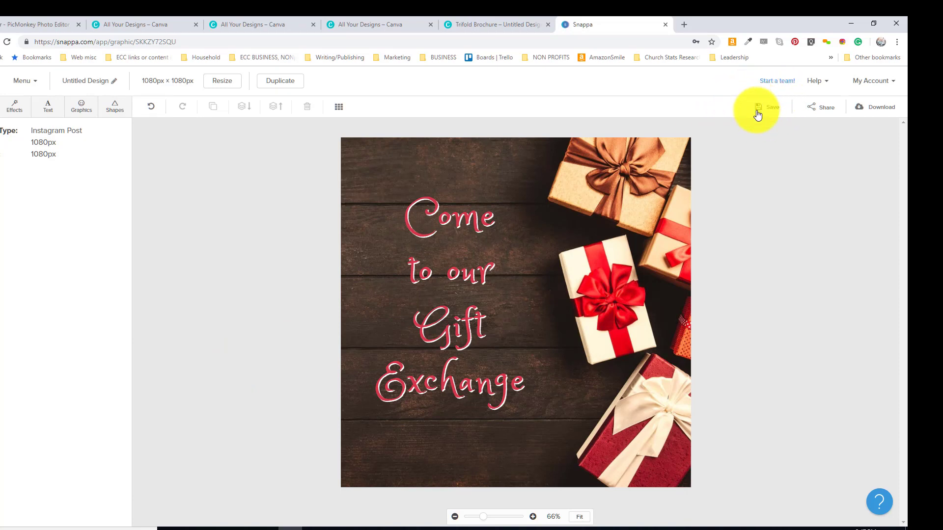
Step: Replace the 'Untitled Design' title with 'Christmas Design'
left_click(112, 83)
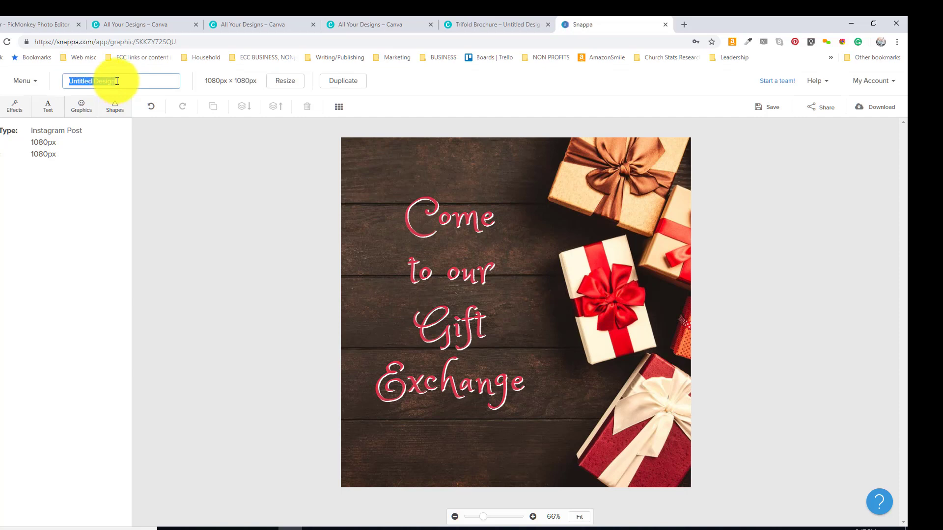
left_click(114, 83)
left_click_drag(116, 83, 68, 78)
type("Christmas Design")
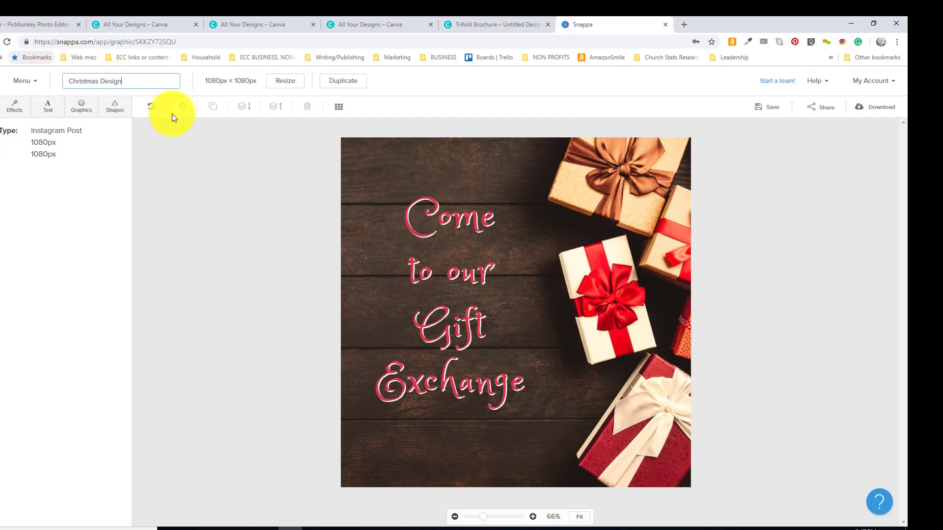
left_click(178, 163)
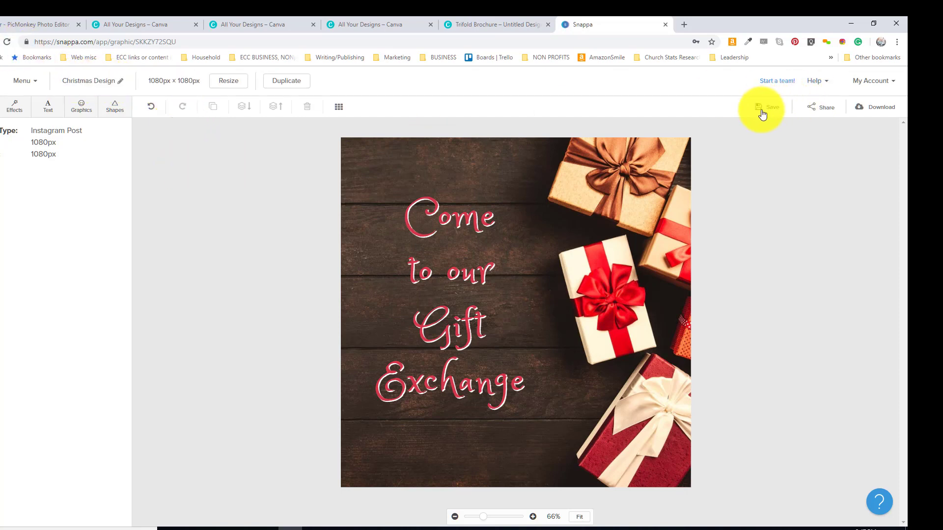